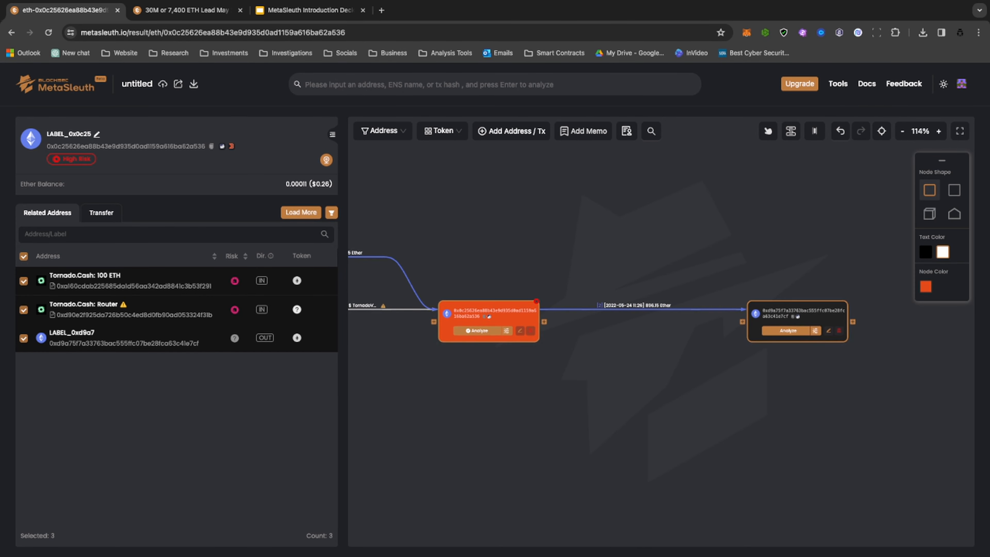
Inspect the advanced analysis options and custom datetime range for the orange 0x0c25 node without running an analysis.
{"action": "left_click_drag", "start_coordinate": [453, 362], "coordinate": [525, 369]}
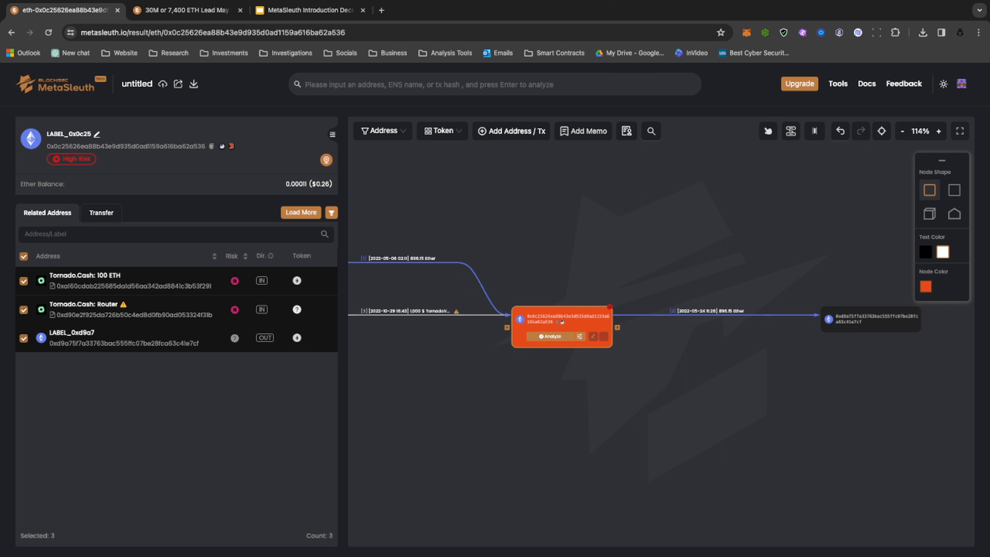
{"action": "left_click_drag", "start_coordinate": [586, 368], "coordinate": [650, 366]}
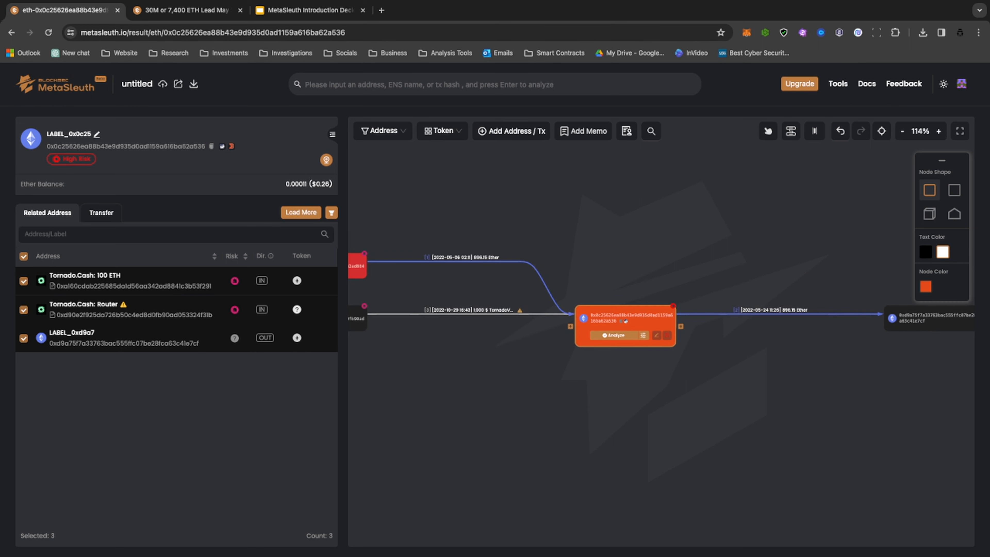
{"action": "scroll", "coordinate": [650, 366], "scroll_direction": "up", "scroll_amount": 3}
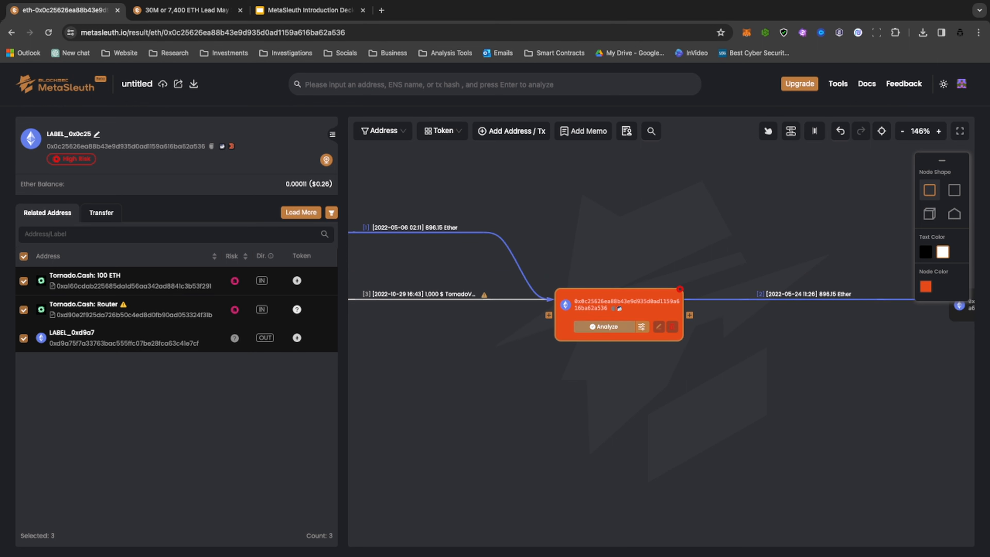
{"action": "scroll", "coordinate": [619, 308], "scroll_direction": "up", "scroll_amount": 3}
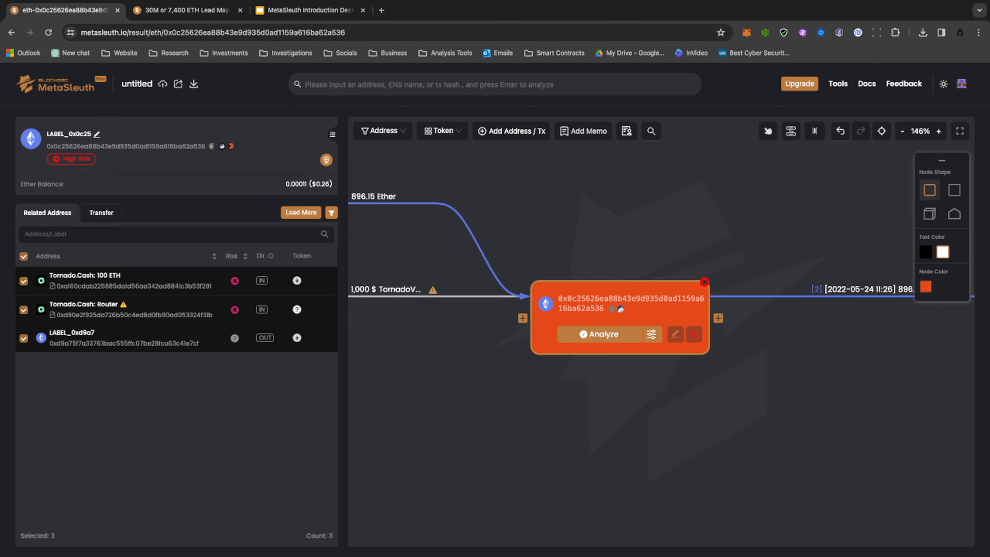
{"action": "left_click", "coordinate": [651, 334]}
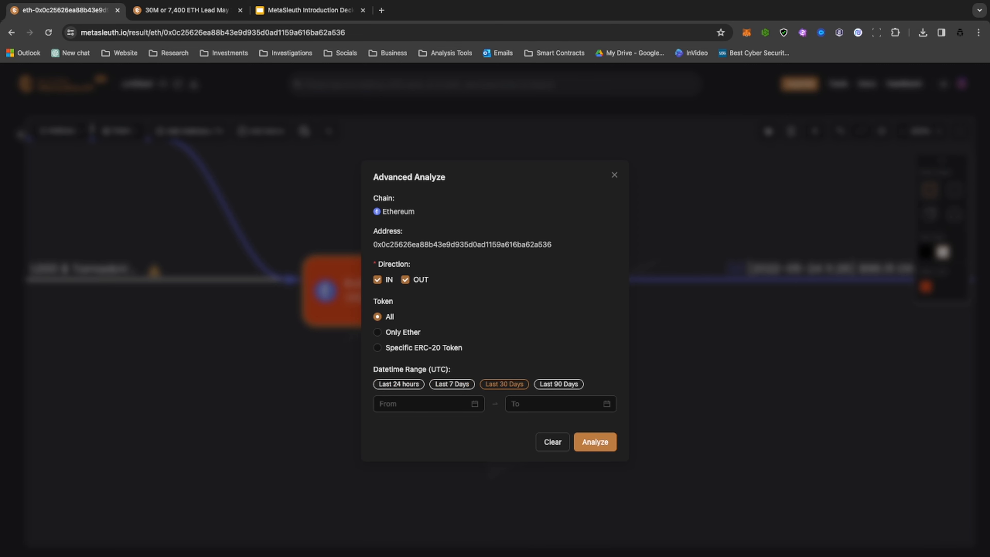
{"action": "left_click", "coordinate": [546, 404]}
{"action": "left_click", "coordinate": [429, 404]}
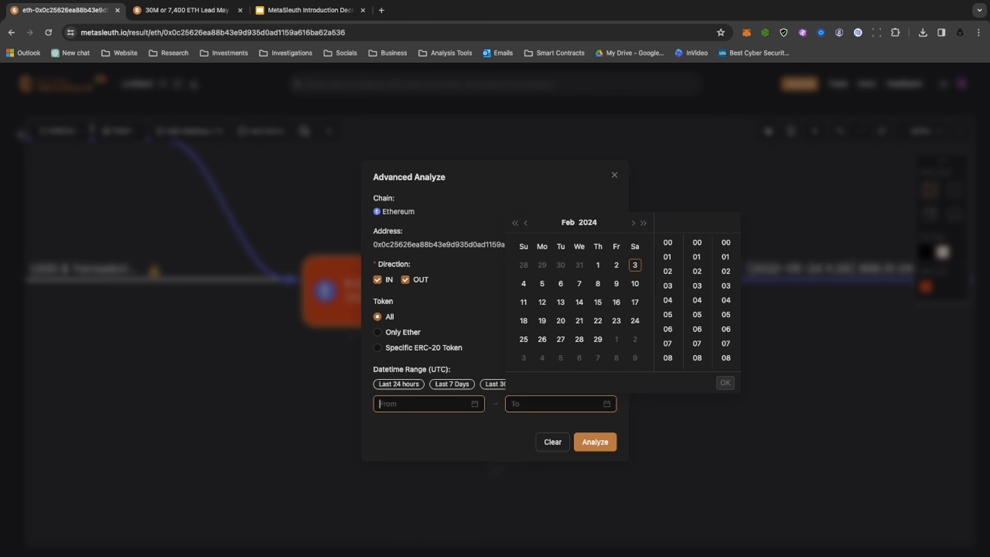
{"action": "left_click", "coordinate": [499, 439]}
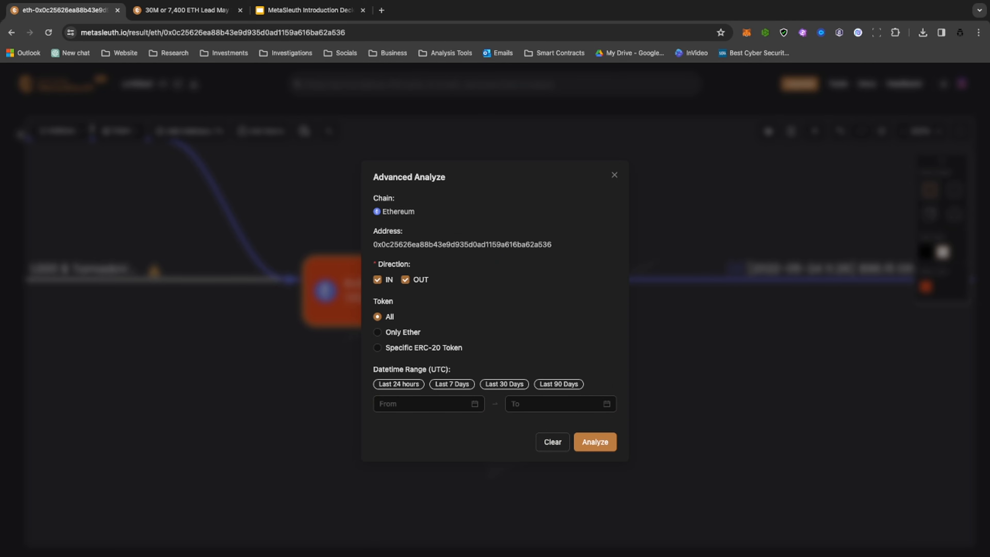
{"action": "left_click", "coordinate": [614, 175]}
{"action": "left_click_drag", "start_coordinate": [507, 211], "coordinate": [579, 226]}
{"action": "left_click", "coordinate": [21, 134]}
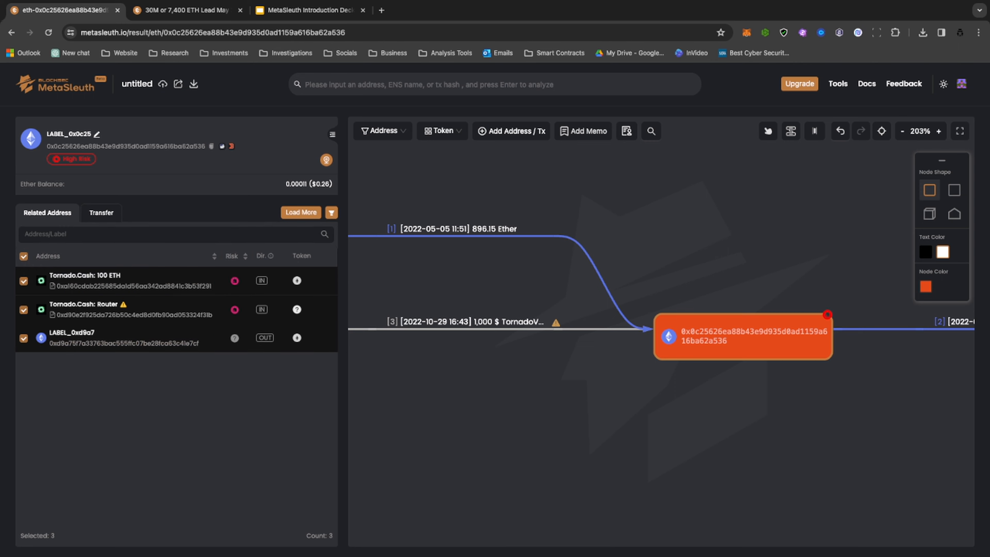
Load more data for the 0x0c25 address and review its list of individual transfers.
{"action": "left_click", "coordinate": [301, 213]}
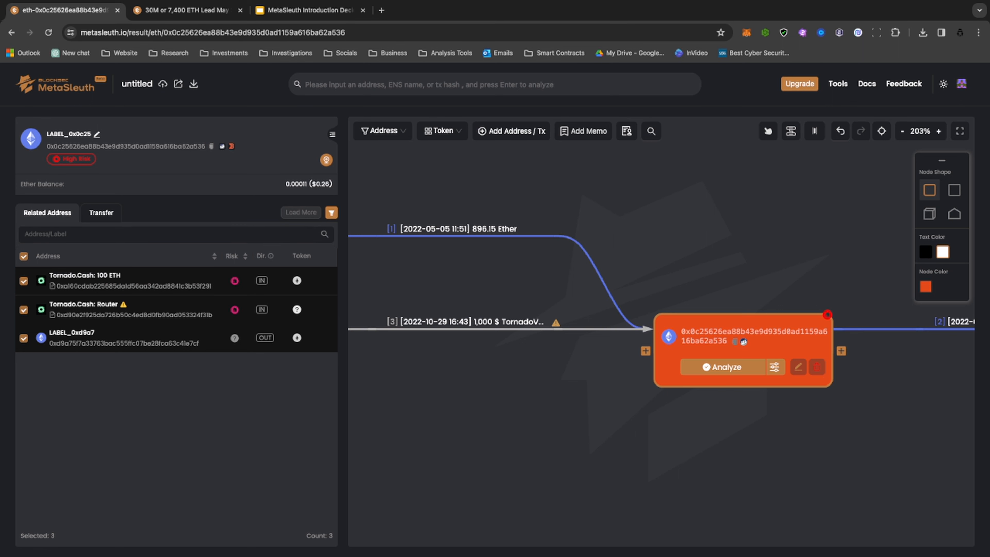
{"action": "left_click", "coordinate": [101, 212]}
{"action": "scroll", "coordinate": [145, 277], "scroll_direction": "down", "scroll_amount": 1}
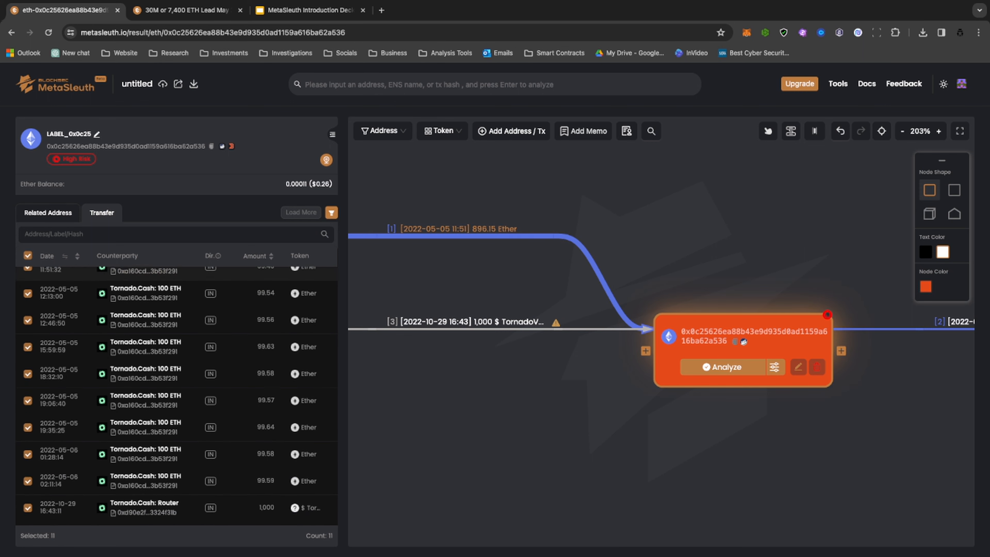
Remove the related address Tornado.Cash: Router from the graph and rearrange the remaining nodes with the automatic layout.
{"action": "left_click", "coordinate": [48, 212]}
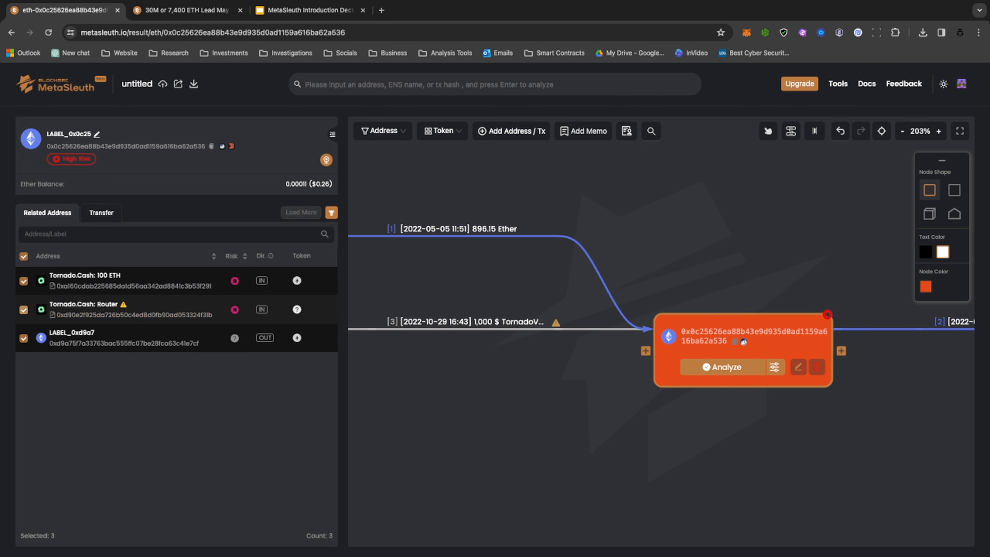
{"action": "left_click", "coordinate": [24, 309]}
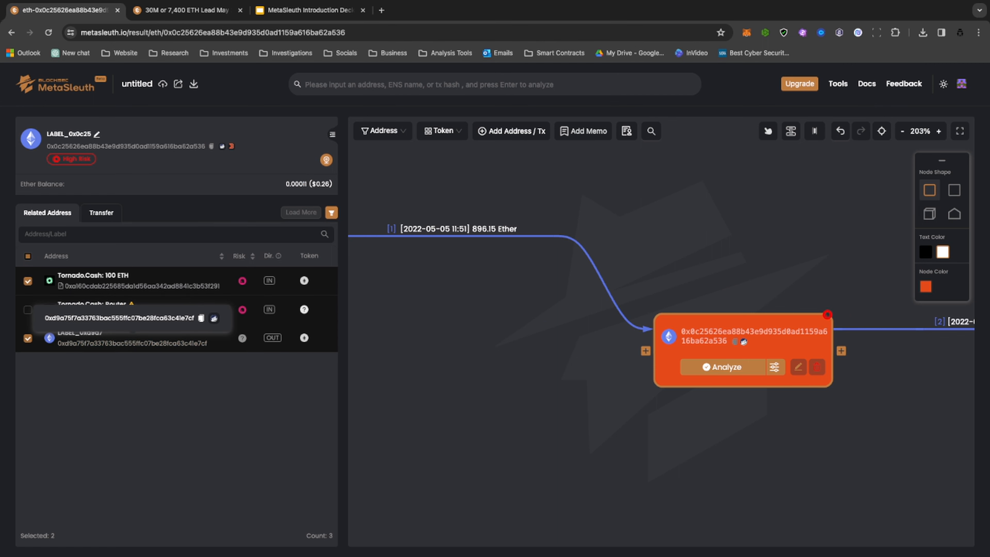
{"action": "scroll", "coordinate": [578, 363], "scroll_direction": "down", "scroll_amount": 5}
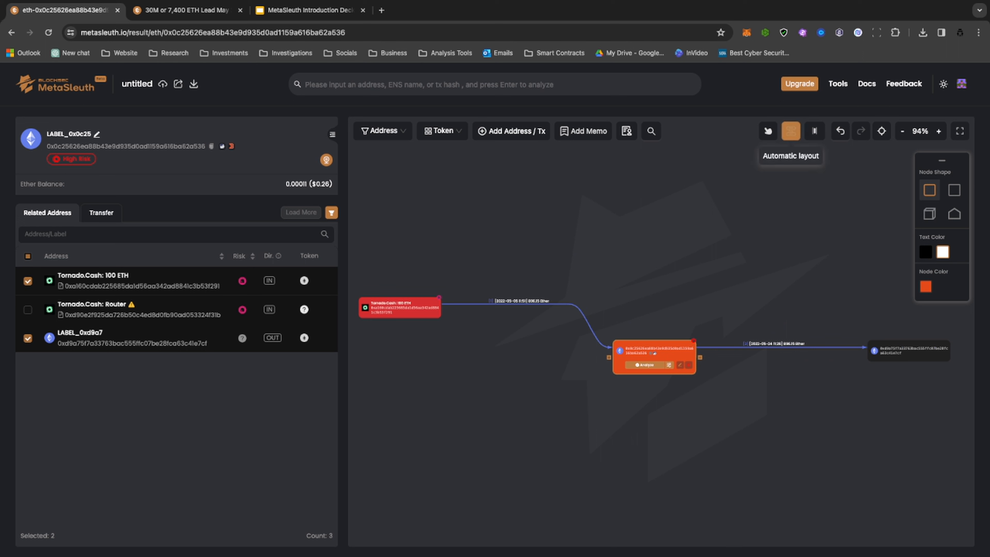
{"action": "left_click", "coordinate": [791, 131]}
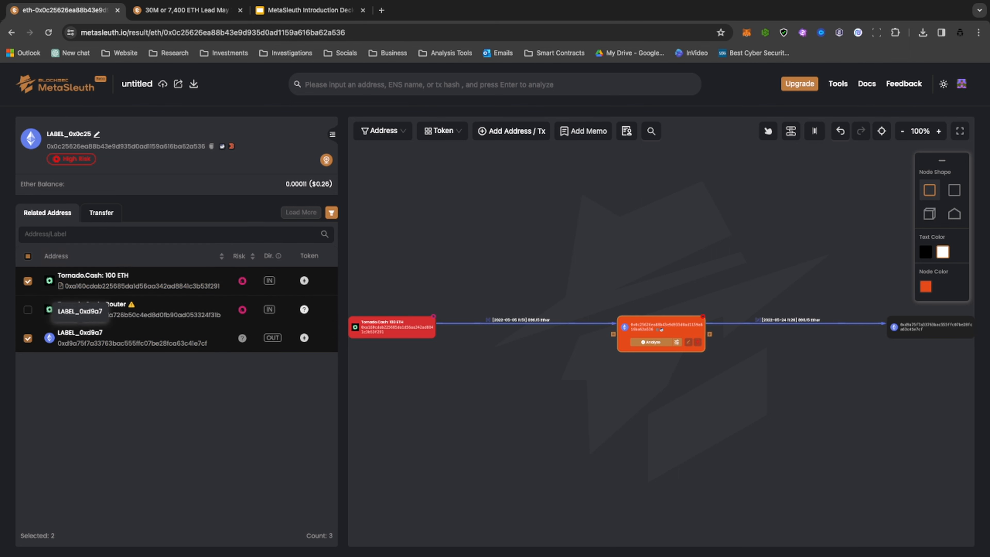
Review the 0x0c25 address's transfers and the detailed transaction list of the edge coming from Tornado.Cash: 100 ETH.
{"action": "left_click", "coordinate": [101, 213]}
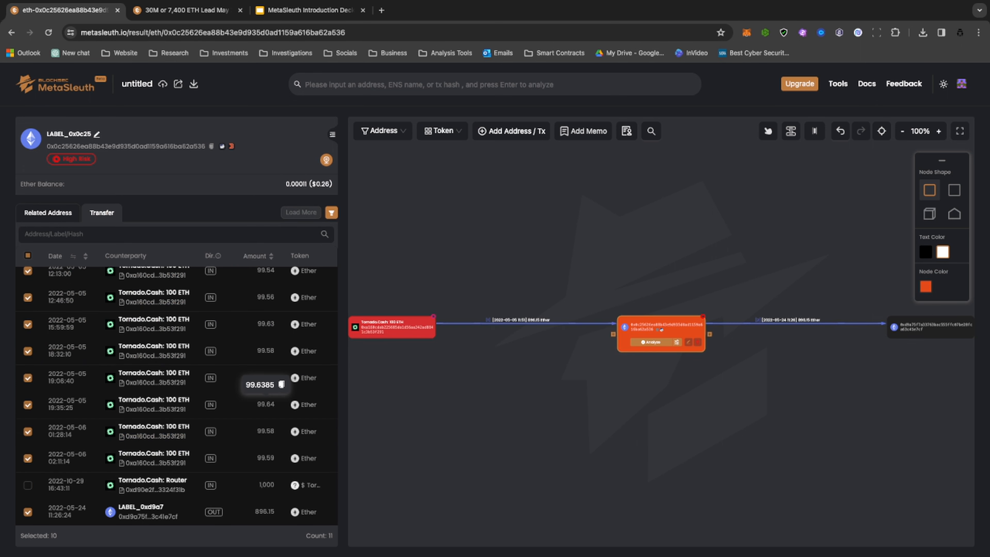
{"action": "scroll", "coordinate": [265, 377], "scroll_direction": "up", "scroll_amount": 2}
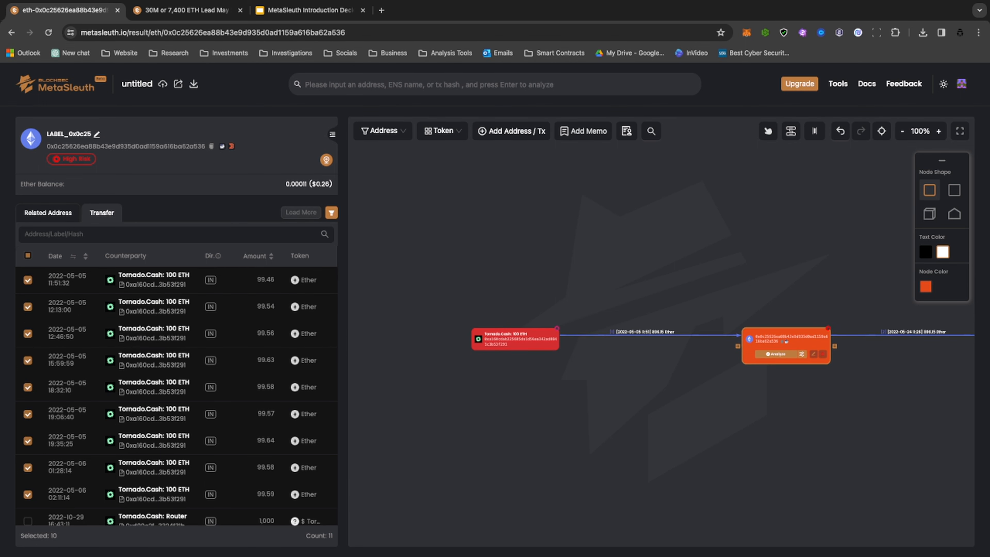
{"action": "left_click", "coordinate": [637, 313]}
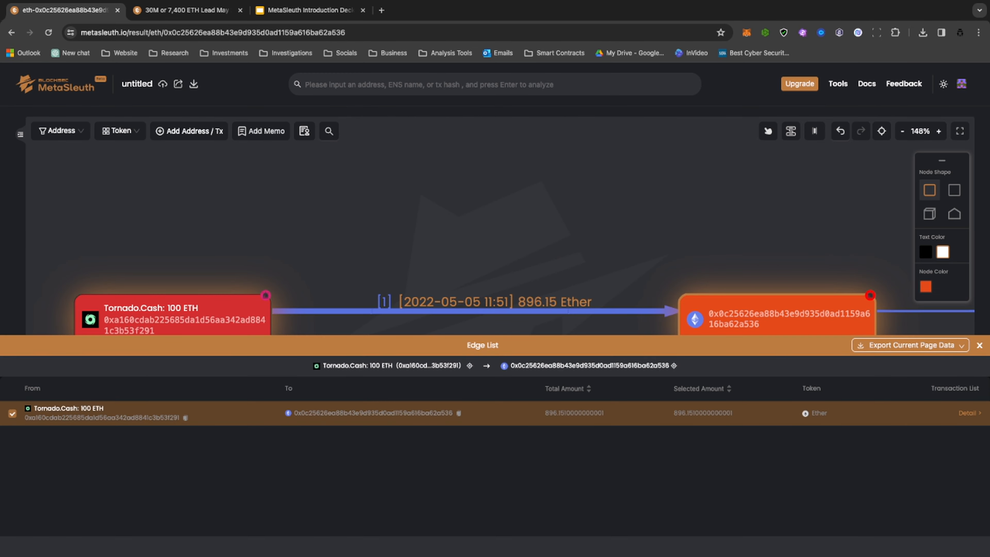
{"action": "left_click", "coordinate": [970, 414]}
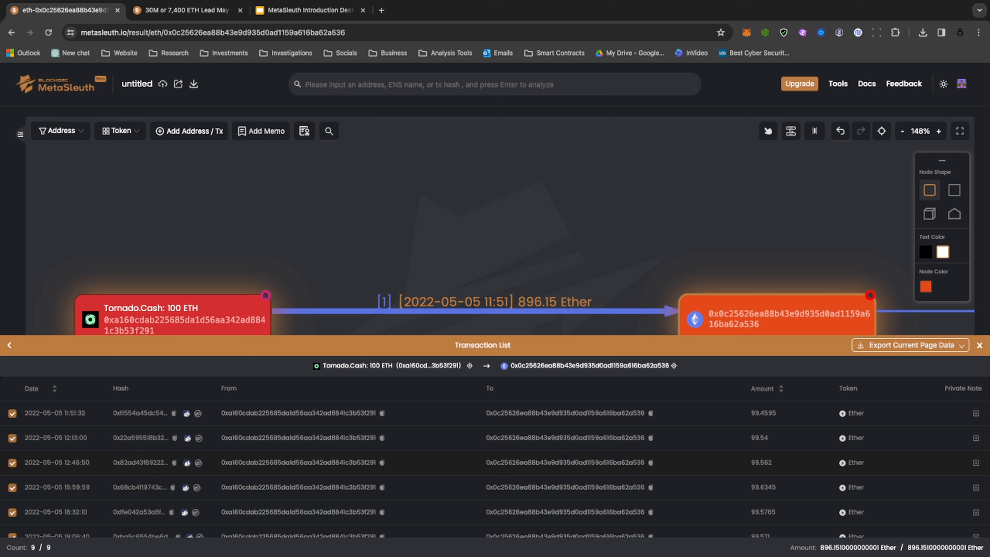
{"action": "scroll", "coordinate": [494, 468], "scroll_direction": "down", "scroll_amount": 3}
{"action": "scroll", "coordinate": [494, 468], "scroll_direction": "up", "scroll_amount": 3}
{"action": "mouse_move", "coordinate": [911, 346]}
{"action": "left_click", "coordinate": [979, 345]}
Sort the transfers of the 0x0c25 address by date with the newest first, and review the incoming and outgoing entries.
{"action": "scroll", "coordinate": [795, 412], "scroll_direction": "down", "scroll_amount": 3}
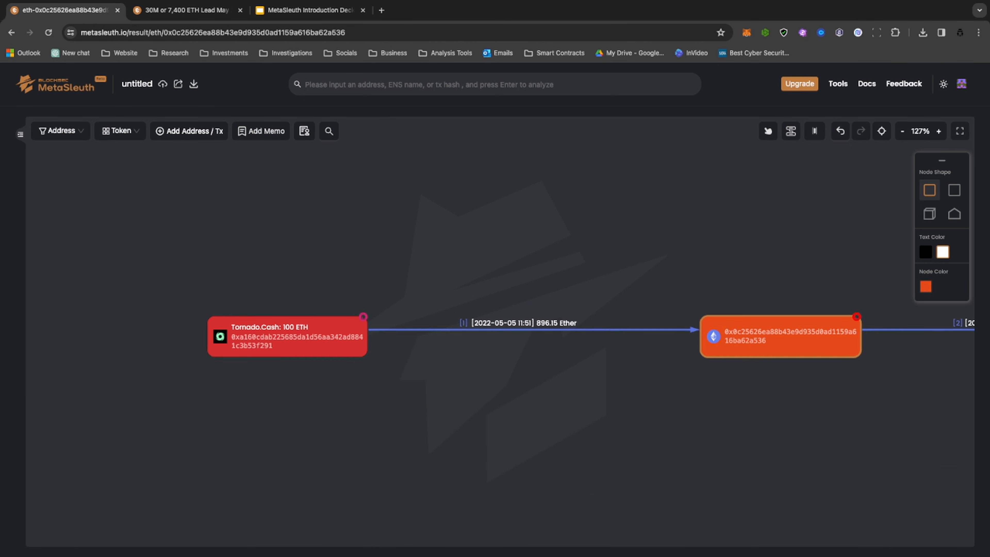
{"action": "left_click_drag", "start_coordinate": [795, 412], "coordinate": [411, 413]}
{"action": "left_click", "coordinate": [409, 327]}
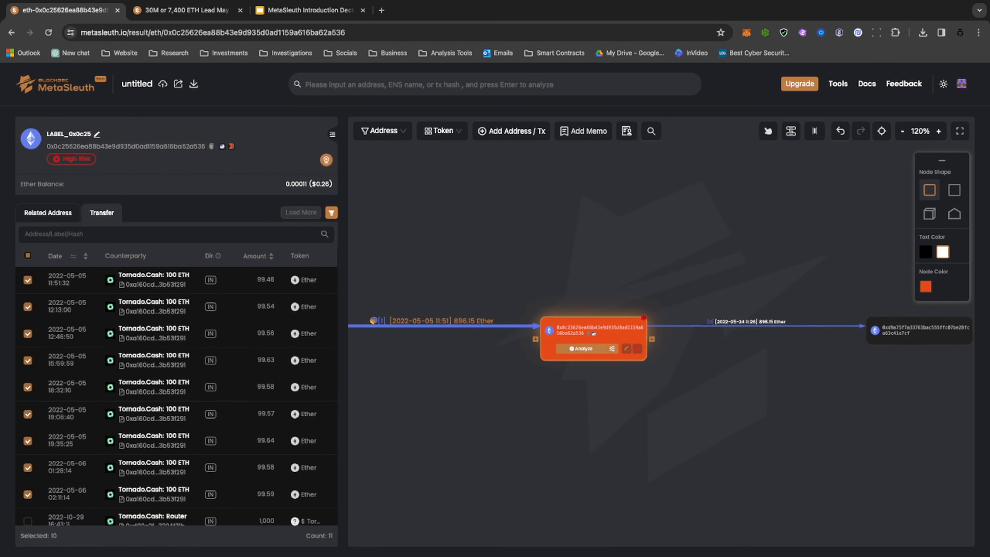
{"action": "scroll", "coordinate": [152, 361], "scroll_direction": "down", "scroll_amount": 1}
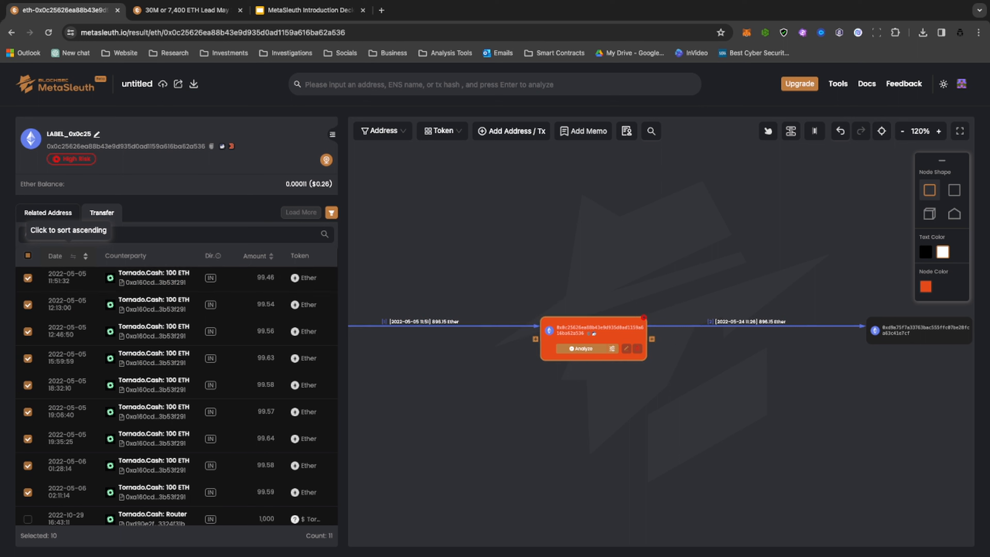
{"action": "left_click", "coordinate": [63, 255]}
{"action": "left_click", "coordinate": [62, 256]}
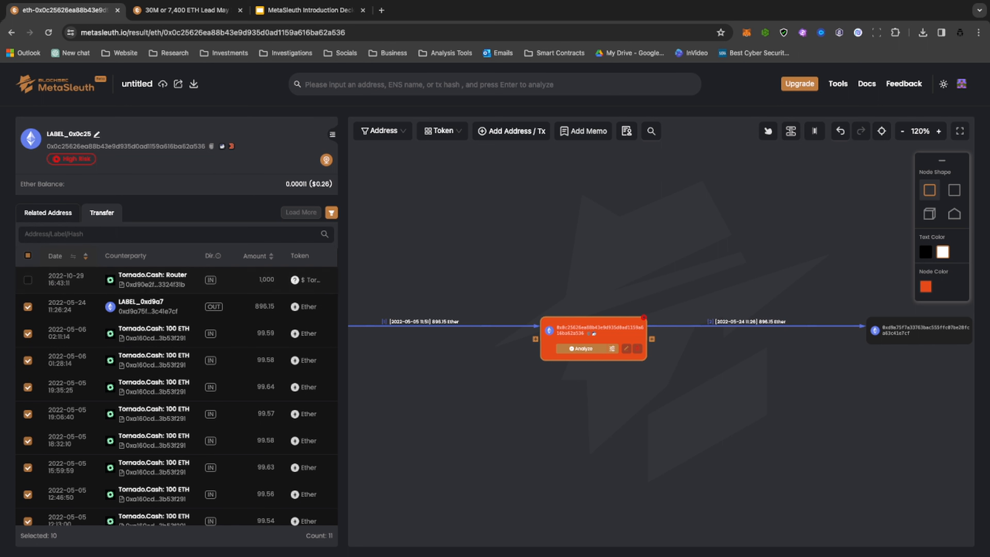
{"action": "scroll", "coordinate": [152, 353], "scroll_direction": "down", "scroll_amount": 1}
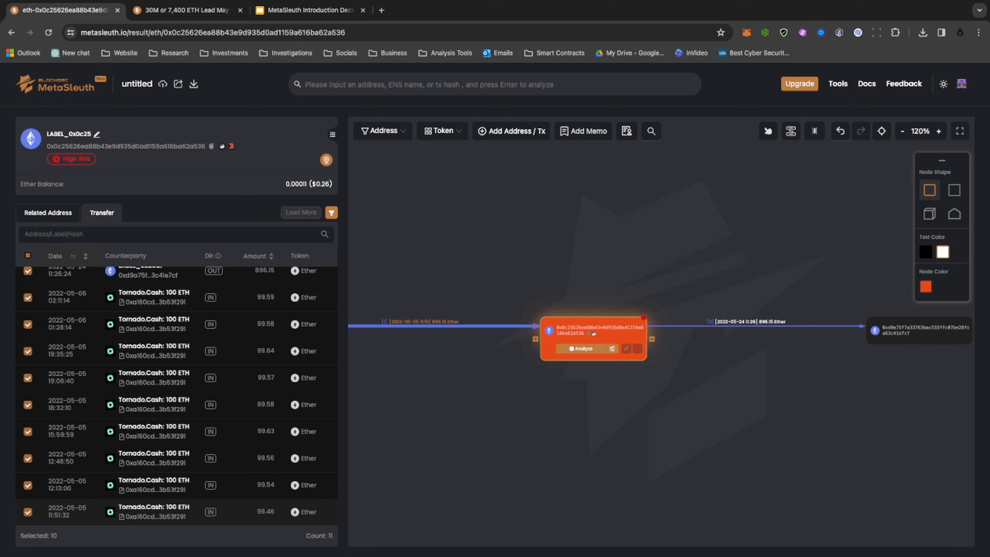
{"action": "scroll", "coordinate": [175, 390], "scroll_direction": "up", "scroll_amount": 1}
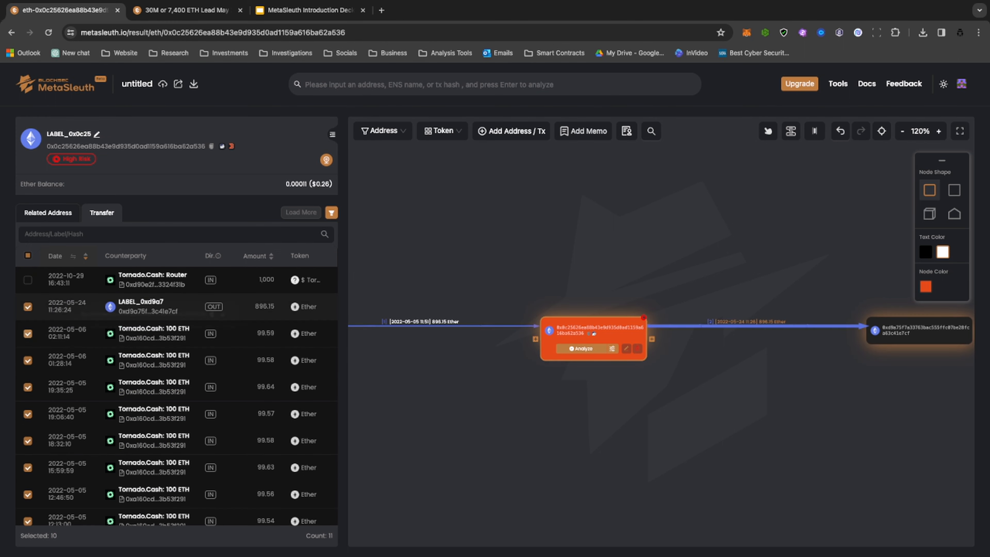
{"action": "scroll", "coordinate": [156, 433], "scroll_direction": "down", "scroll_amount": 1}
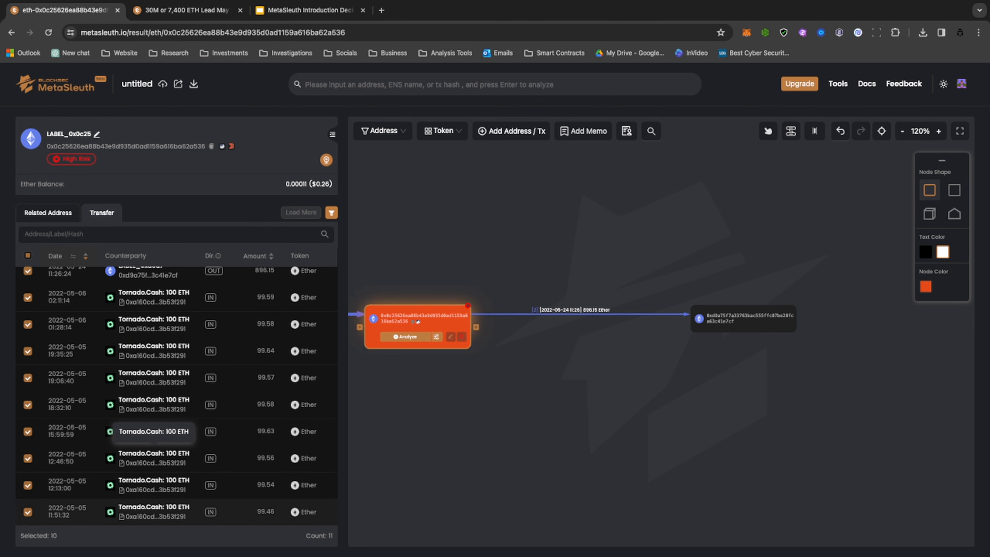
{"action": "scroll", "coordinate": [156, 316], "scroll_direction": "up", "scroll_amount": 1}
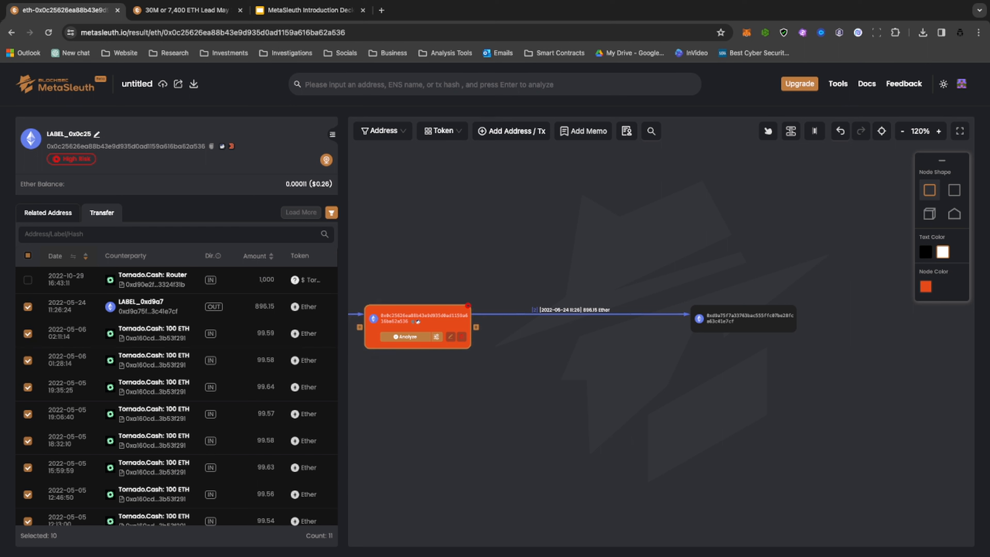
Analyze the 0xd9a7 address that received Ether from 0x0c25, and set its node color to orange-red.
{"action": "scroll", "coordinate": [527, 334], "scroll_direction": "up", "scroll_amount": 4}
{"action": "left_click_drag", "start_coordinate": [526, 334], "coordinate": [844, 333]}
{"action": "left_click_drag", "start_coordinate": [885, 375], "coordinate": [397, 367]}
{"action": "left_click", "coordinate": [643, 316]}
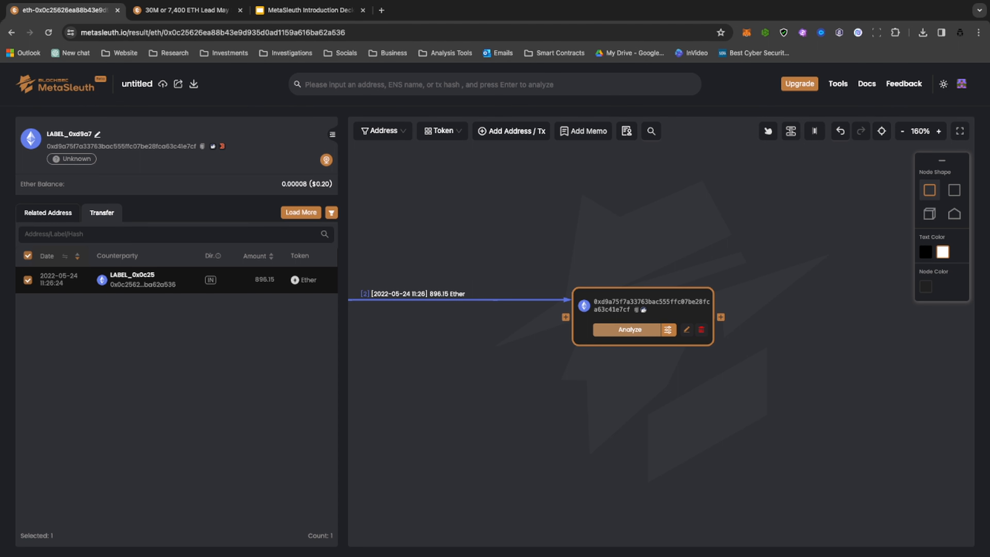
{"action": "left_click", "coordinate": [630, 329]}
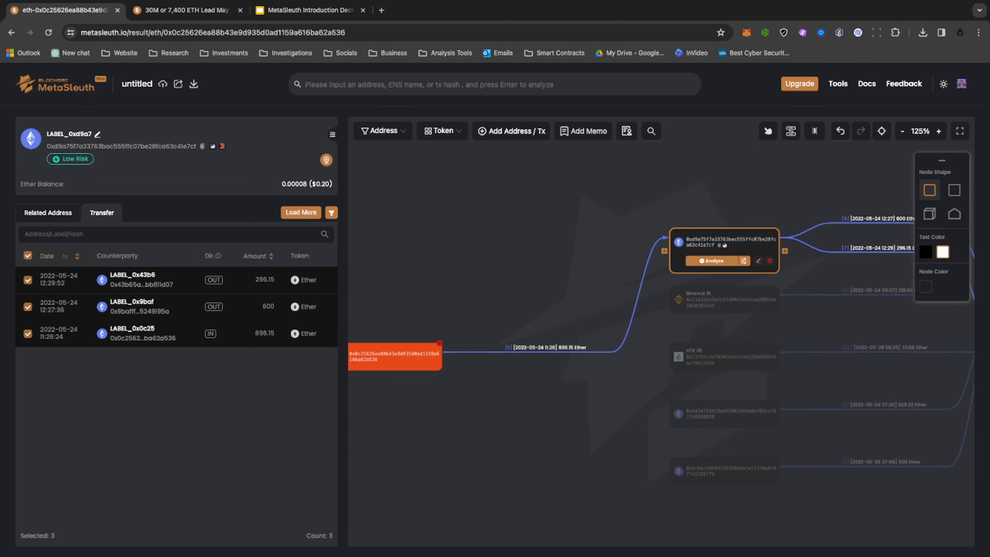
{"action": "left_click", "coordinate": [926, 287]}
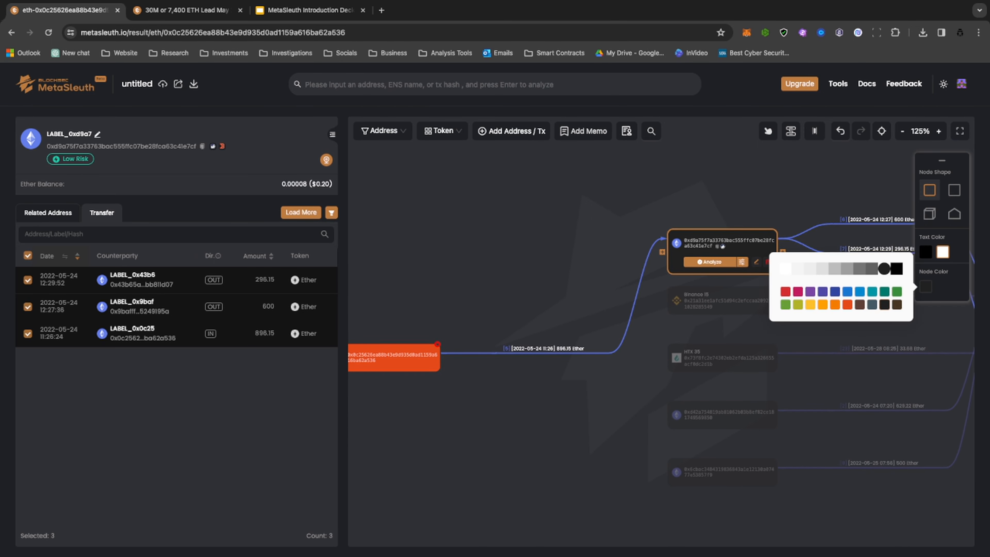
{"action": "left_click", "coordinate": [848, 304]}
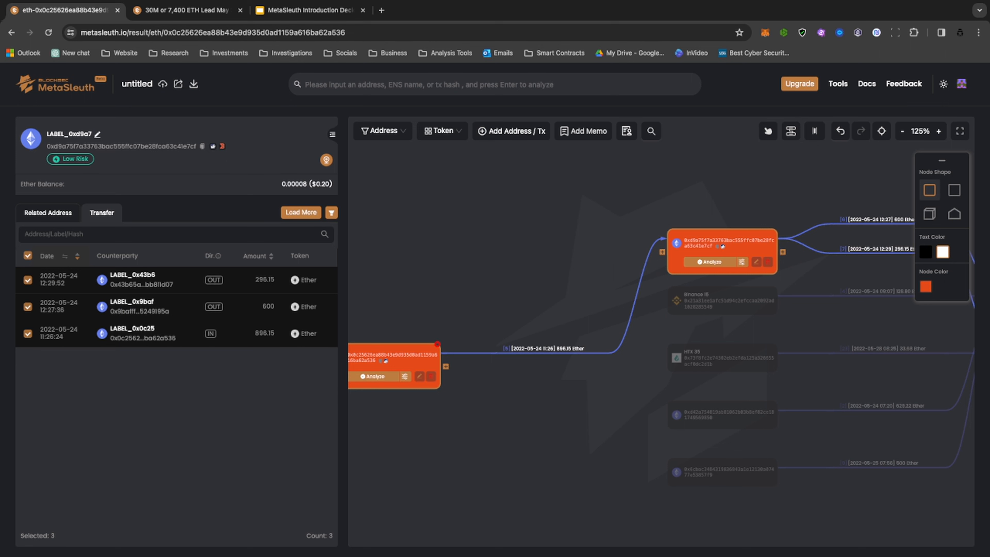
Set the node color of the 0x9baf address, which received 600 Ether from 0xd9a7, to amber yellow.
{"action": "left_click_drag", "start_coordinate": [803, 323], "coordinate": [554, 346]}
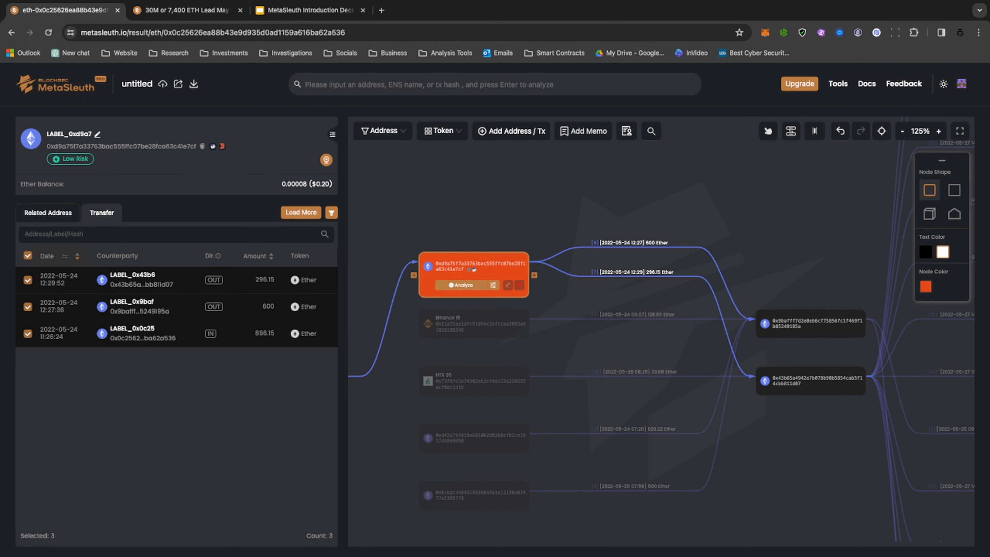
{"action": "scroll", "coordinate": [584, 249], "scroll_direction": "up", "scroll_amount": 1}
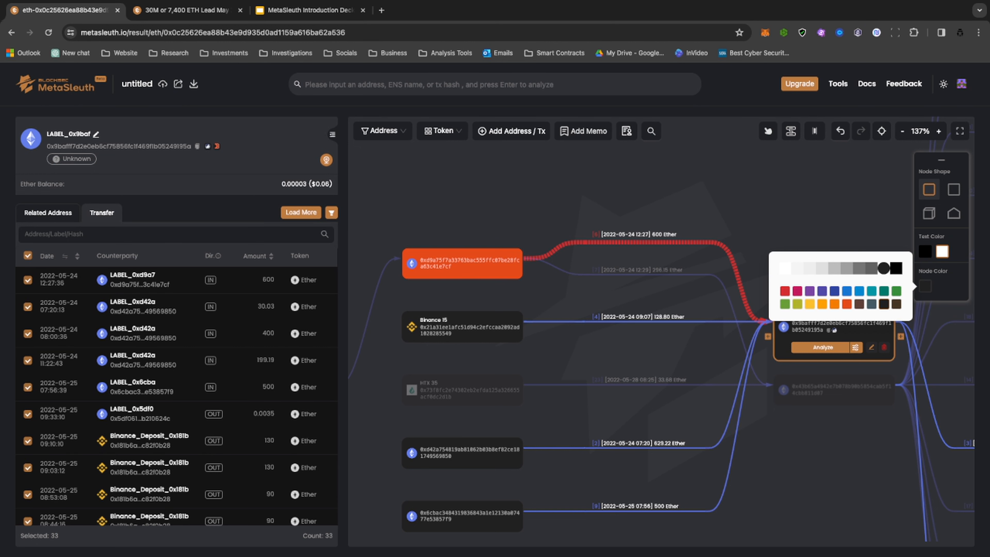
{"action": "left_click_drag", "start_coordinate": [850, 434], "coordinate": [669, 398]}
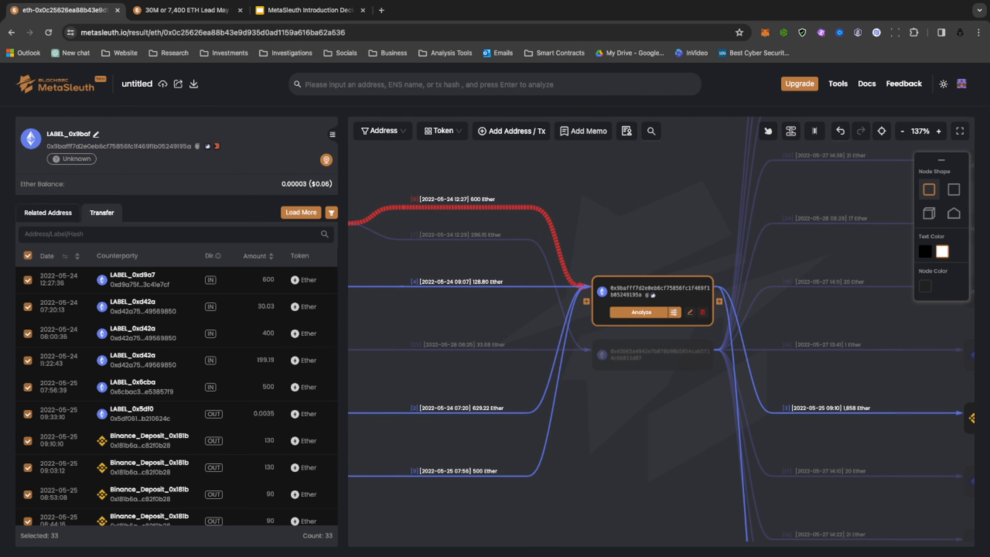
{"action": "left_click", "coordinate": [925, 286]}
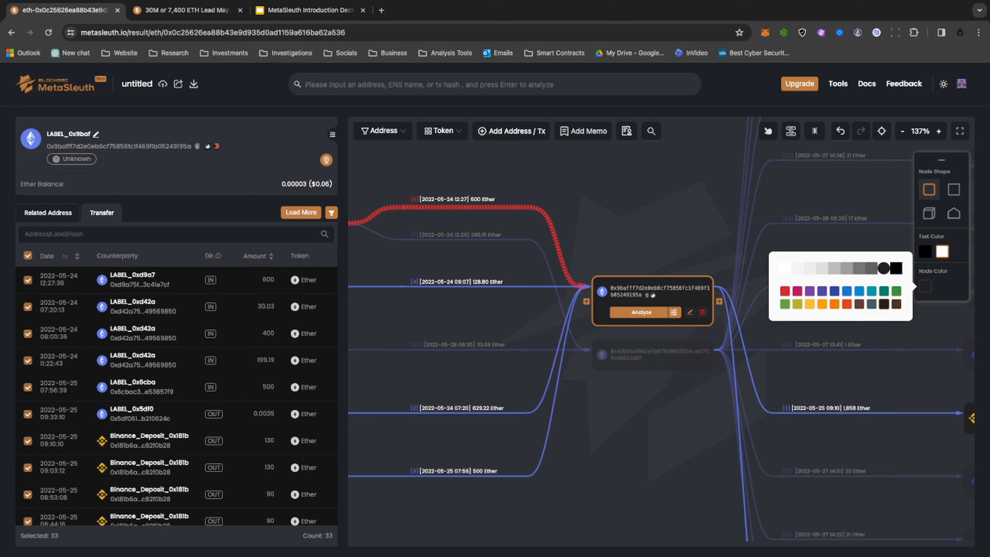
{"action": "left_click", "coordinate": [810, 304]}
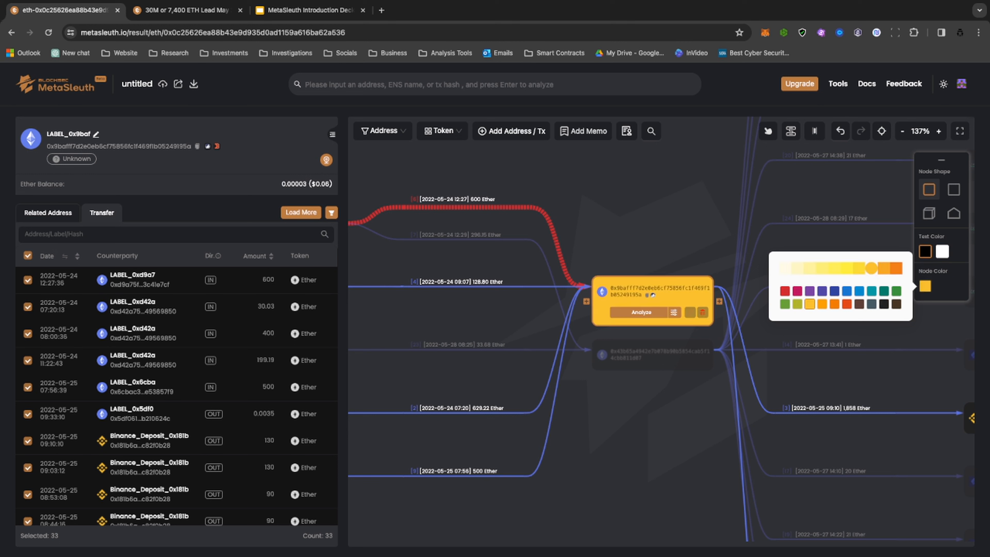
Recolor the 600 Ether edge running from 0xd9a7 to the 0x9baf address to amber yellow.
{"action": "left_click", "coordinate": [653, 298]}
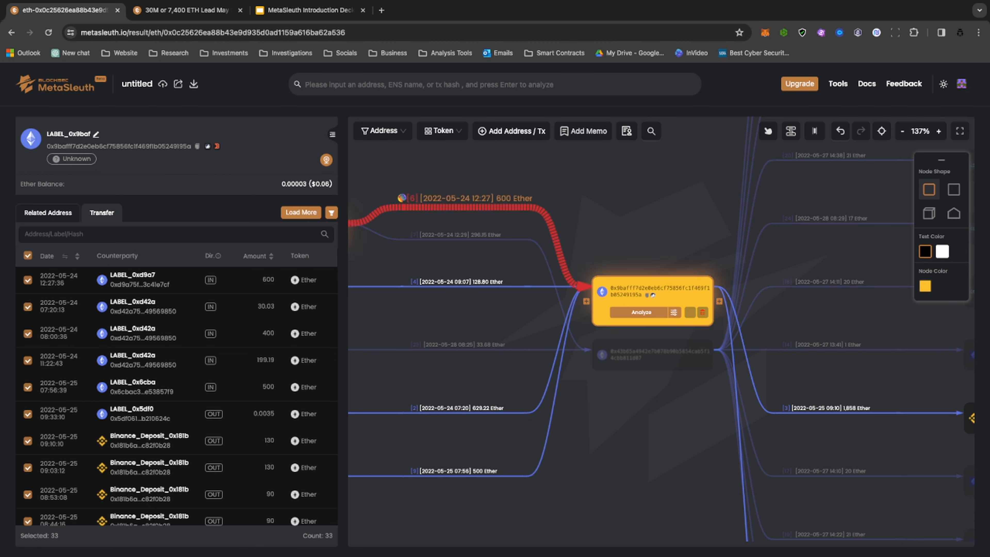
{"action": "left_click", "coordinate": [402, 198]}
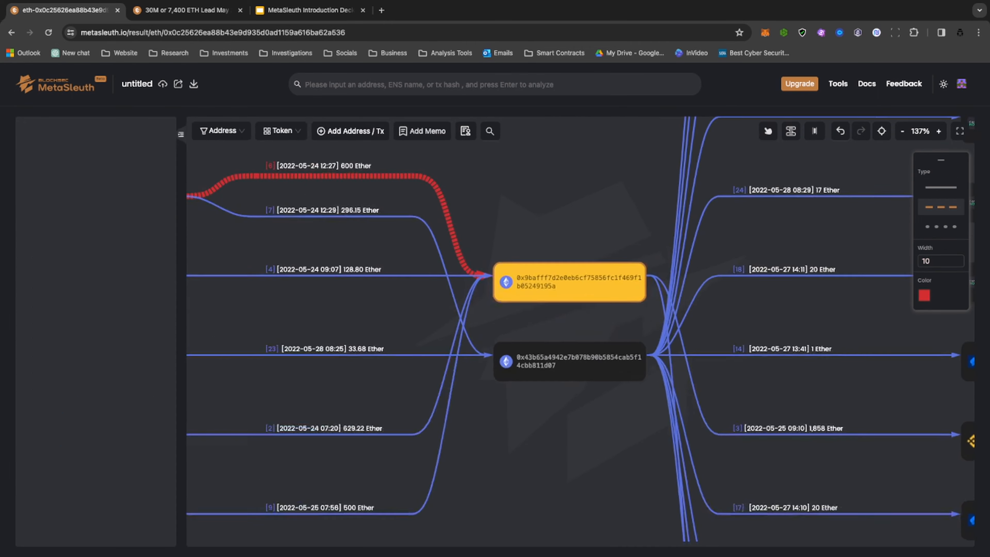
{"action": "left_click_drag", "start_coordinate": [308, 183], "coordinate": [363, 254]}
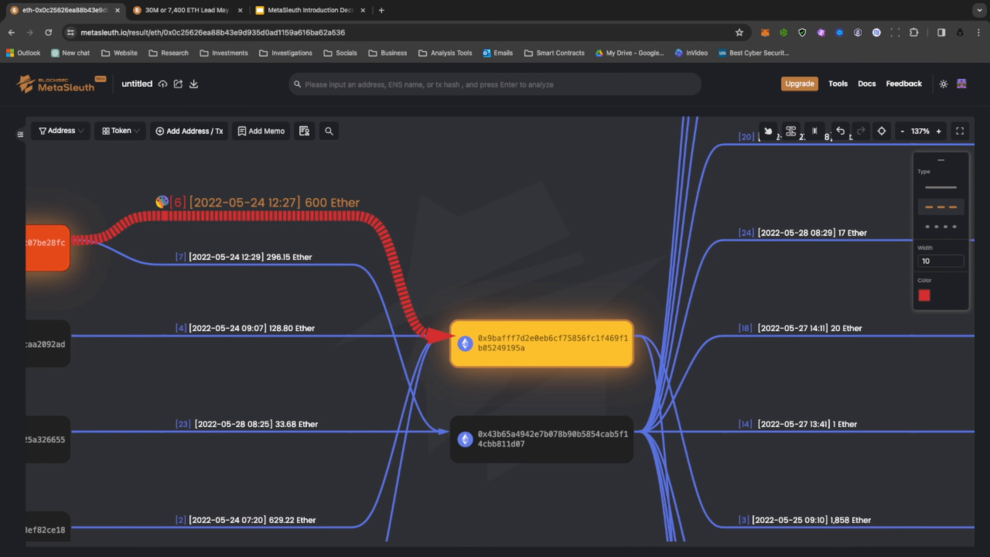
{"action": "left_click", "coordinate": [925, 295]}
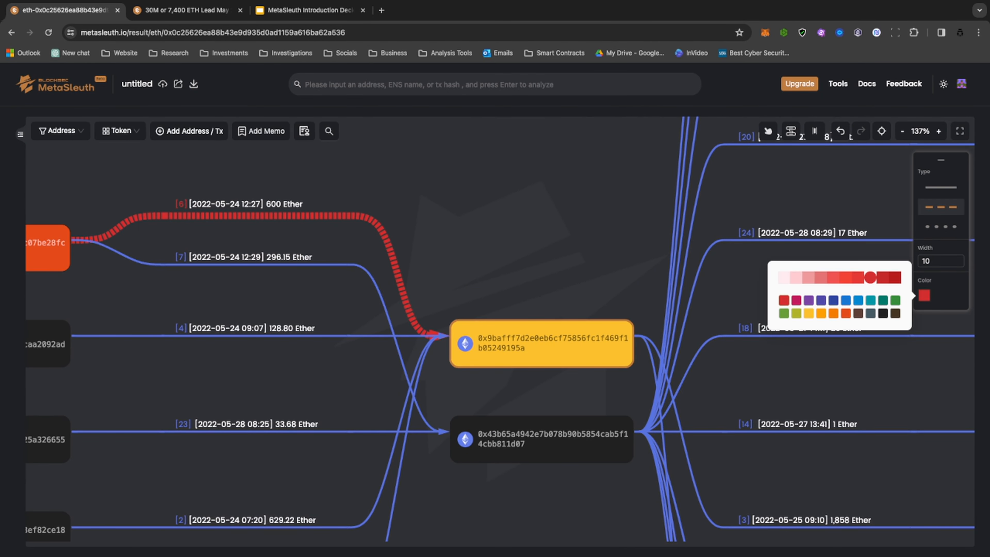
{"action": "left_click", "coordinate": [809, 313]}
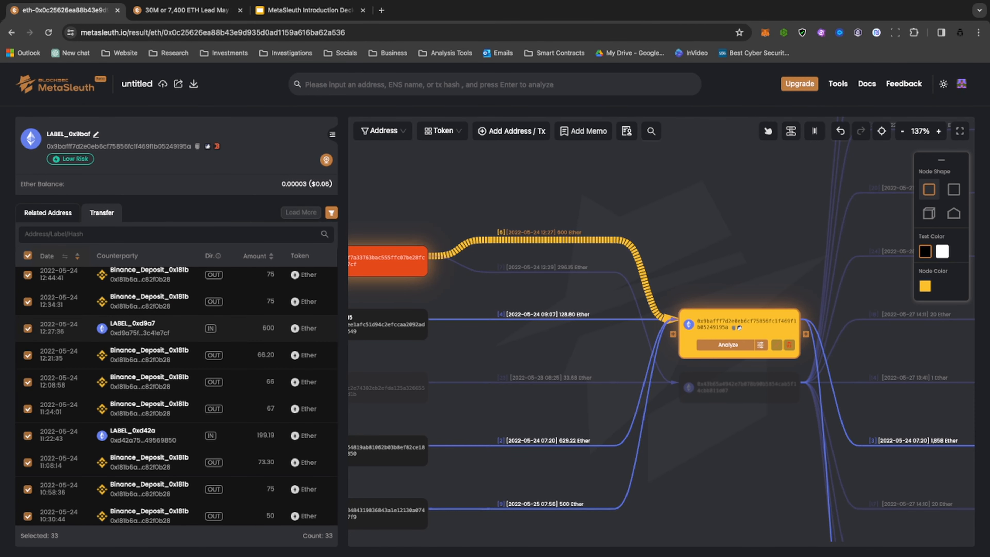
Review the 0x9baf address's transfers and style its 1,858 Ether edge to Binance_Deposit_0x181b as a dashed amber line of width 10.
{"action": "scroll", "coordinate": [176, 398], "scroll_direction": "up", "scroll_amount": 1}
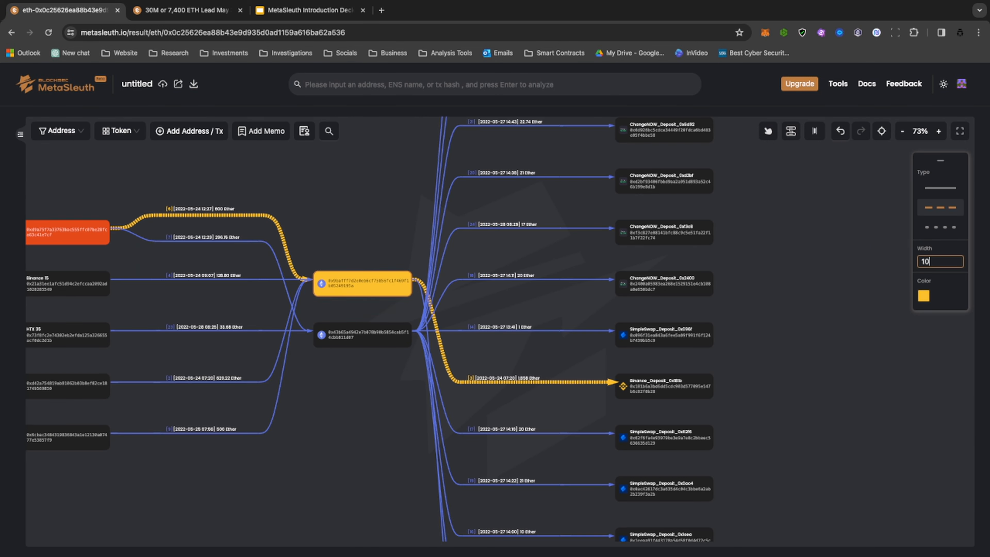
{"action": "scroll", "coordinate": [585, 390], "scroll_direction": "up", "scroll_amount": 1}
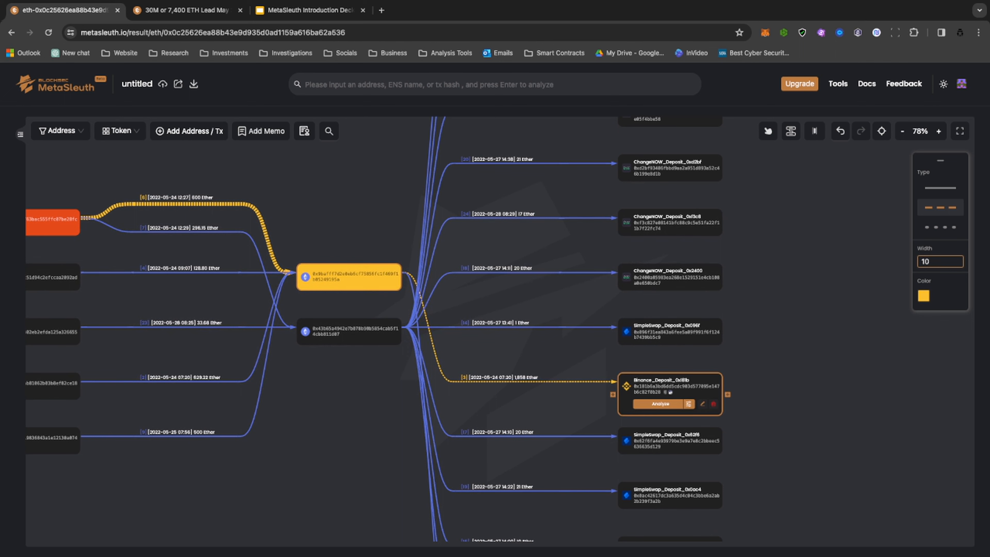
Set the node color of the Binance_Deposit_0x181b address to purple.
{"action": "left_click", "coordinate": [671, 388]}
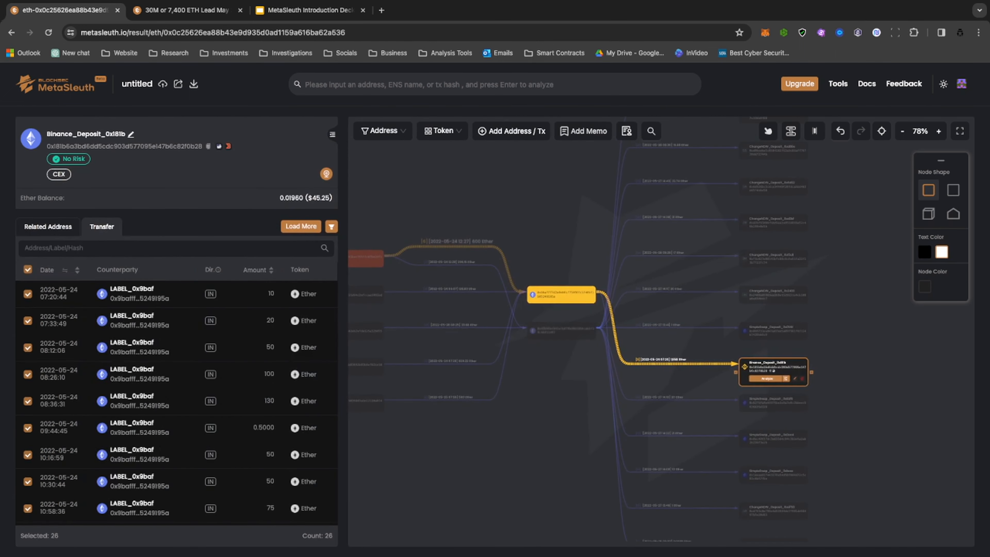
{"action": "scroll", "coordinate": [857, 428], "scroll_direction": "up", "scroll_amount": 5}
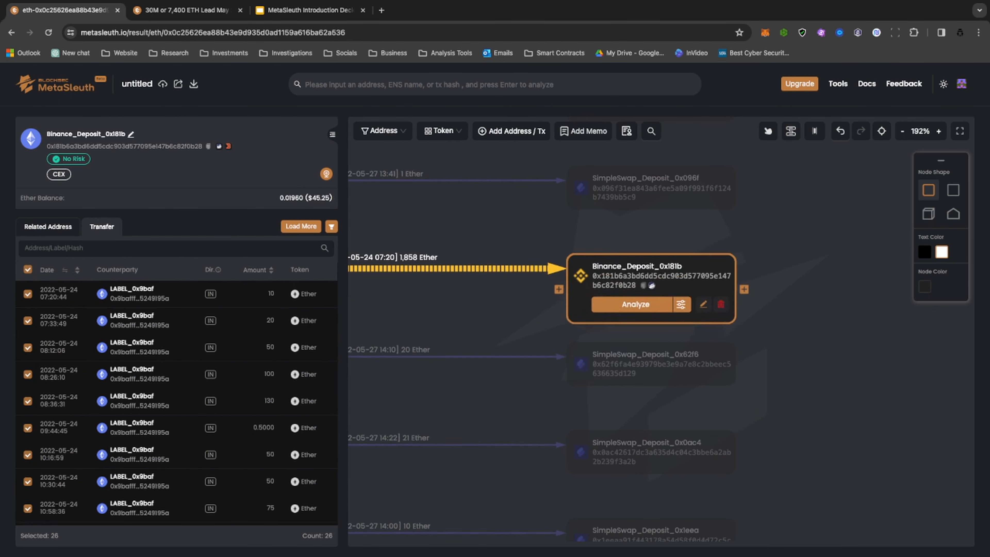
{"action": "left_click", "coordinate": [925, 287]}
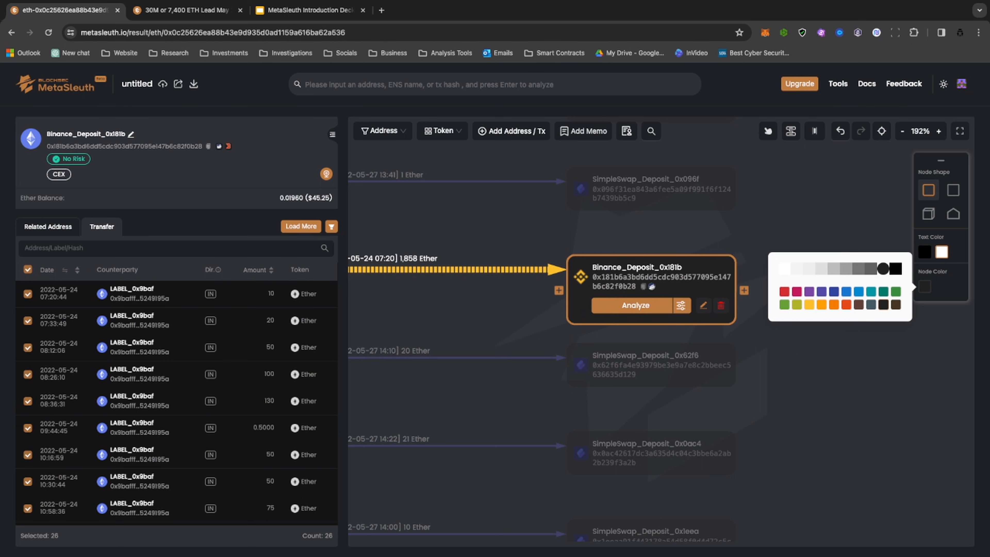
{"action": "left_click", "coordinate": [810, 291]}
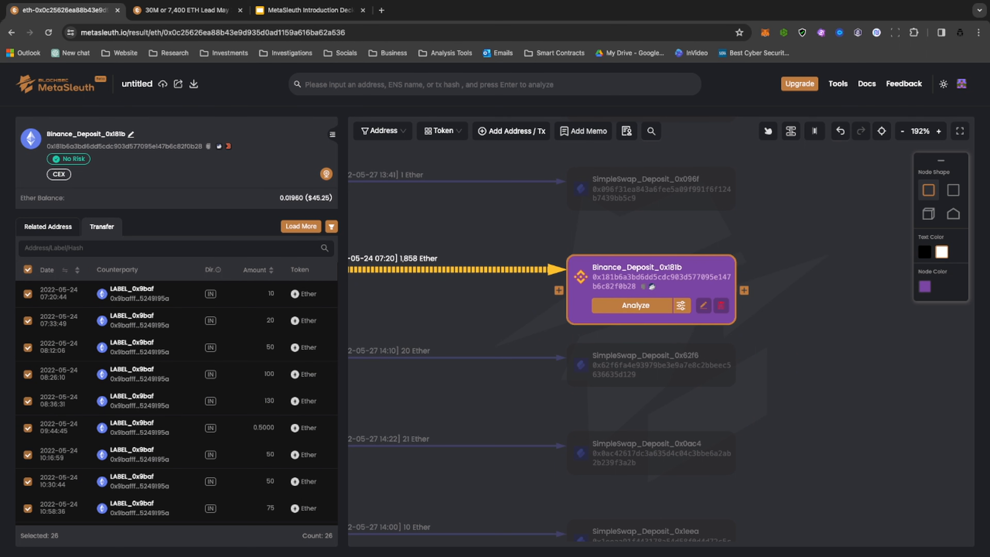
Set the node color of the Binance 15 address, which sent 128.80 Ether to 0x9baf, to purple.
{"action": "scroll", "coordinate": [639, 283], "scroll_direction": "down", "scroll_amount": 5}
{"action": "left_click_drag", "start_coordinate": [554, 297], "coordinate": [639, 343]}
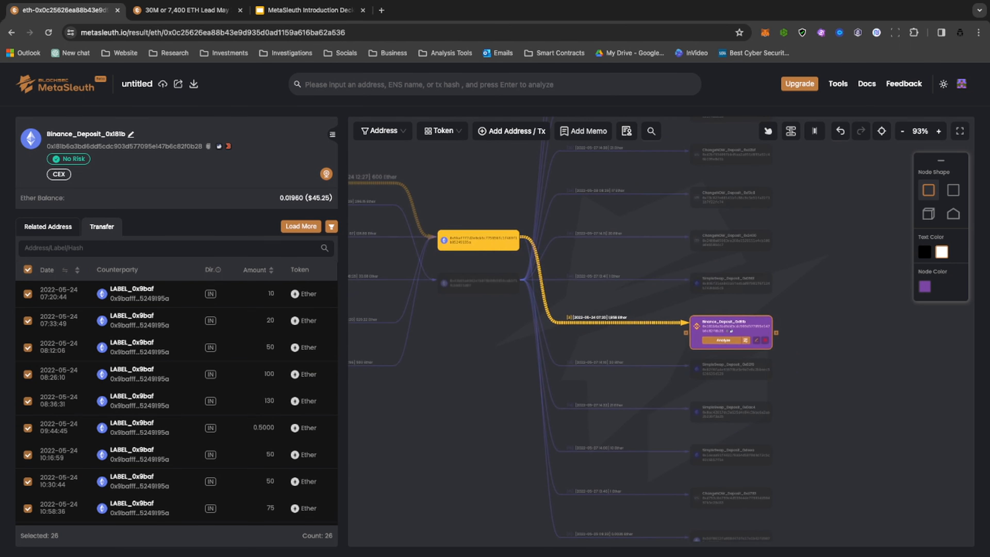
{"action": "left_click", "coordinate": [754, 390]}
{"action": "scroll", "coordinate": [755, 390], "scroll_direction": "down", "scroll_amount": 5}
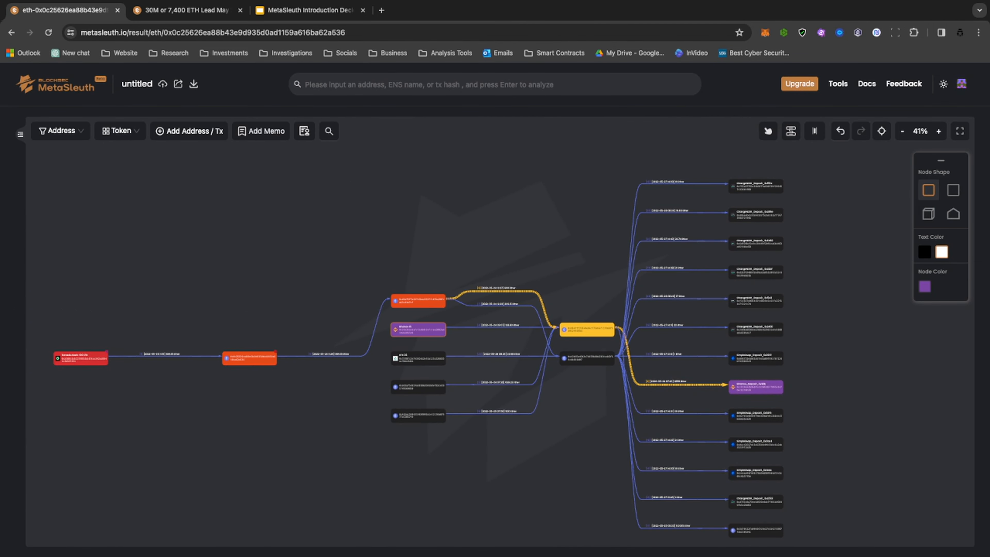
Review the color-coded path from Tornado.Cash through the orange-red and amber addresses to the Binance deposit.
{"action": "left_click_drag", "start_coordinate": [608, 448], "coordinate": [673, 432]}
{"action": "left_click_drag", "start_coordinate": [640, 394], "coordinate": [645, 378]}
{"action": "scroll", "coordinate": [645, 378], "scroll_direction": "up", "scroll_amount": 5}
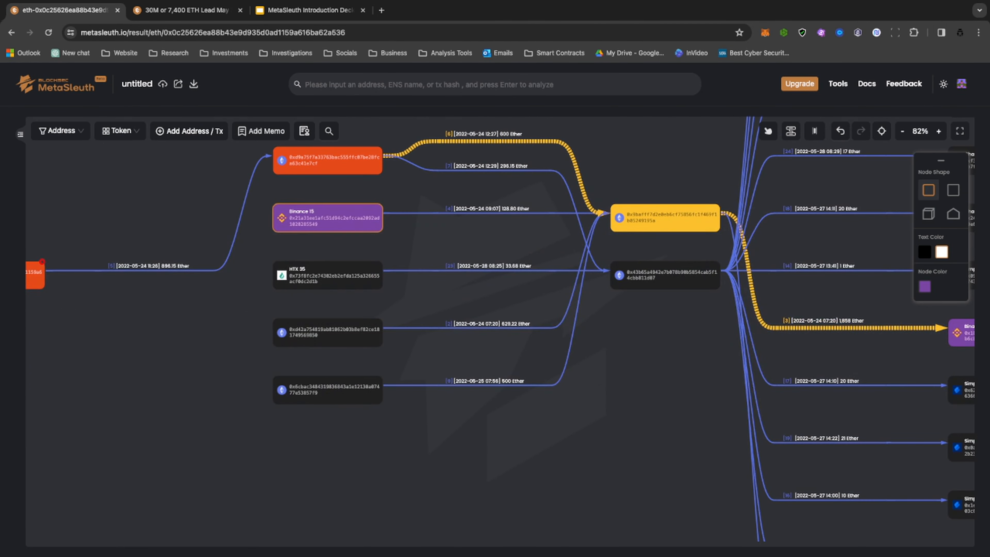
{"action": "scroll", "coordinate": [645, 377], "scroll_direction": "down", "scroll_amount": 5}
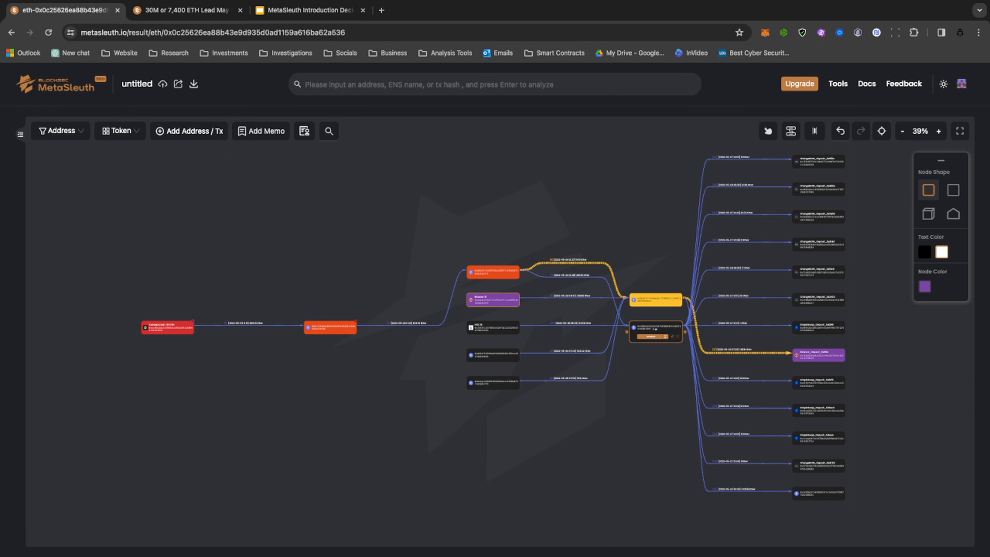
{"action": "scroll", "coordinate": [558, 345], "scroll_direction": "up", "scroll_amount": 10}
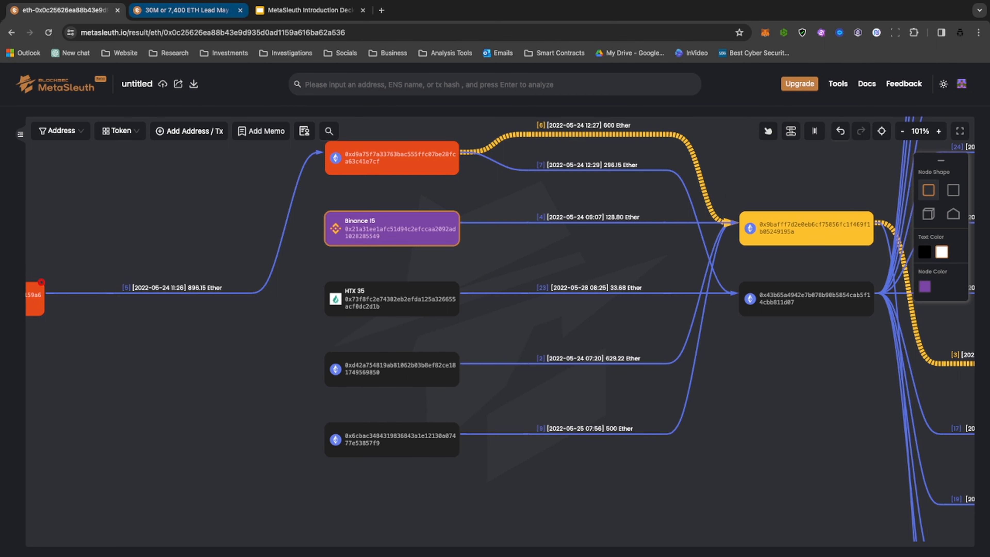
Switch to the saved 30M or 7,400 ETH graph and examine the overall fund flow from Tornado.Cash to the exchange addresses.
{"action": "left_click", "coordinate": [187, 10]}
{"action": "scroll", "coordinate": [439, 369], "scroll_direction": "down", "scroll_amount": 10}
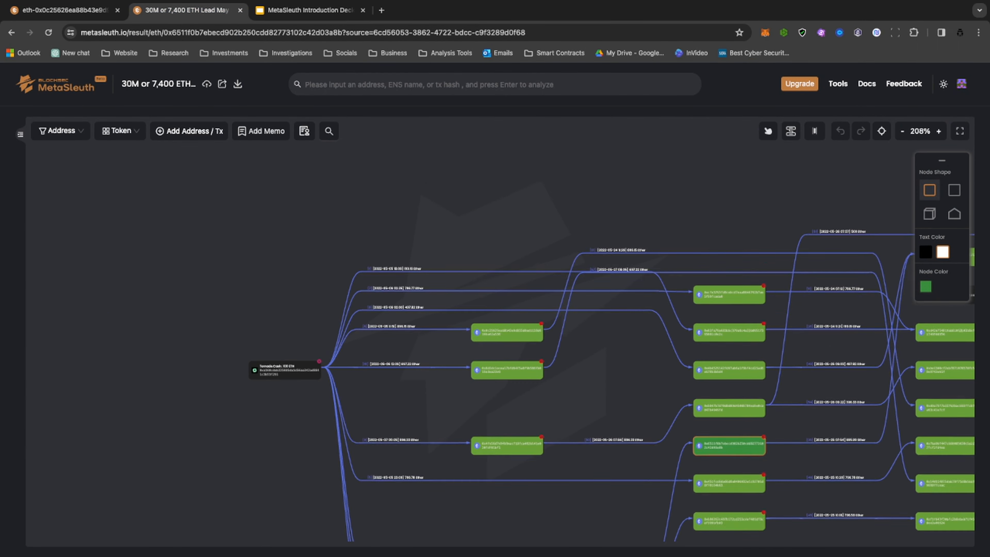
{"action": "scroll", "coordinate": [475, 407], "scroll_direction": "down", "scroll_amount": 7}
{"action": "left_click_drag", "start_coordinate": [482, 407], "coordinate": [335, 339]}
{"action": "scroll", "coordinate": [345, 339], "scroll_direction": "up", "scroll_amount": 6}
{"action": "scroll", "coordinate": [349, 339], "scroll_direction": "down", "scroll_amount": 5}
{"action": "scroll", "coordinate": [379, 336], "scroll_direction": "up", "scroll_amount": 3}
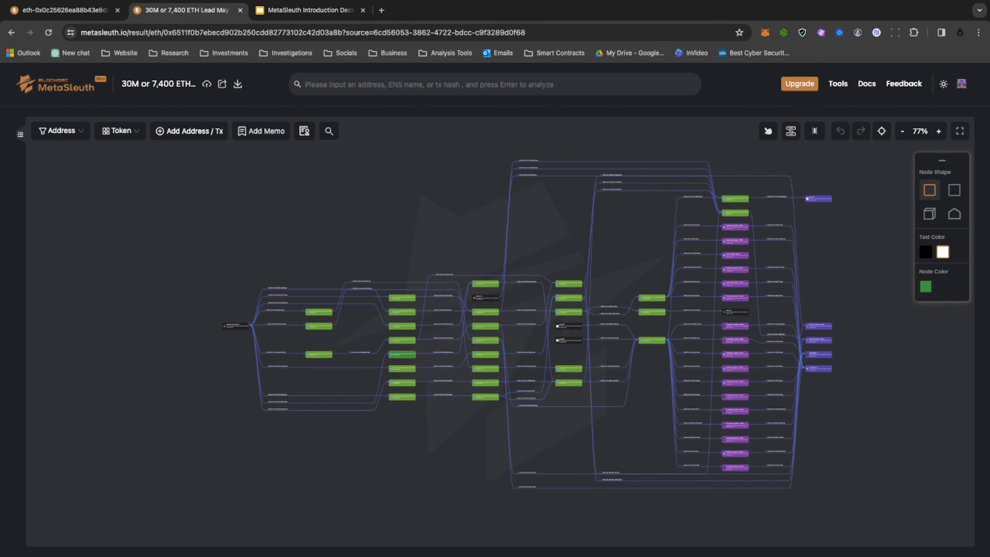
{"action": "left_click_drag", "start_coordinate": [445, 250], "coordinate": [348, 254]}
{"action": "scroll", "coordinate": [347, 253], "scroll_direction": "up", "scroll_amount": 1}
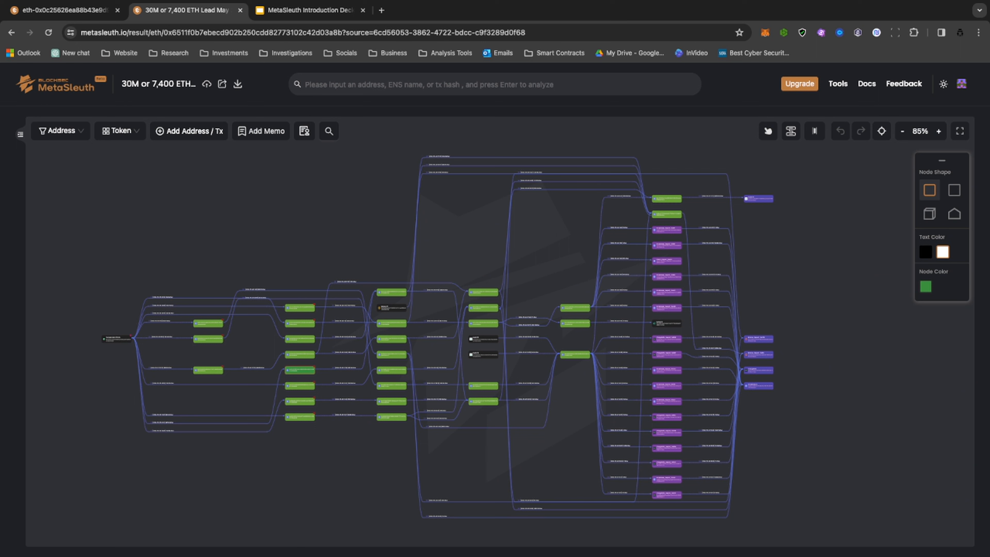
{"action": "scroll", "coordinate": [391, 339], "scroll_direction": "up", "scroll_amount": 1}
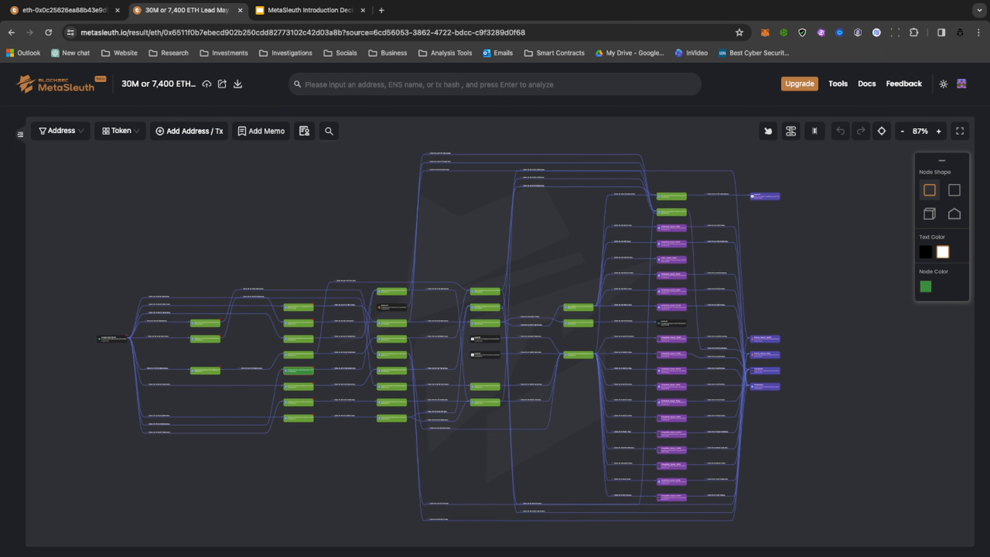
{"action": "left_click_drag", "start_coordinate": [391, 331], "coordinate": [463, 336]}
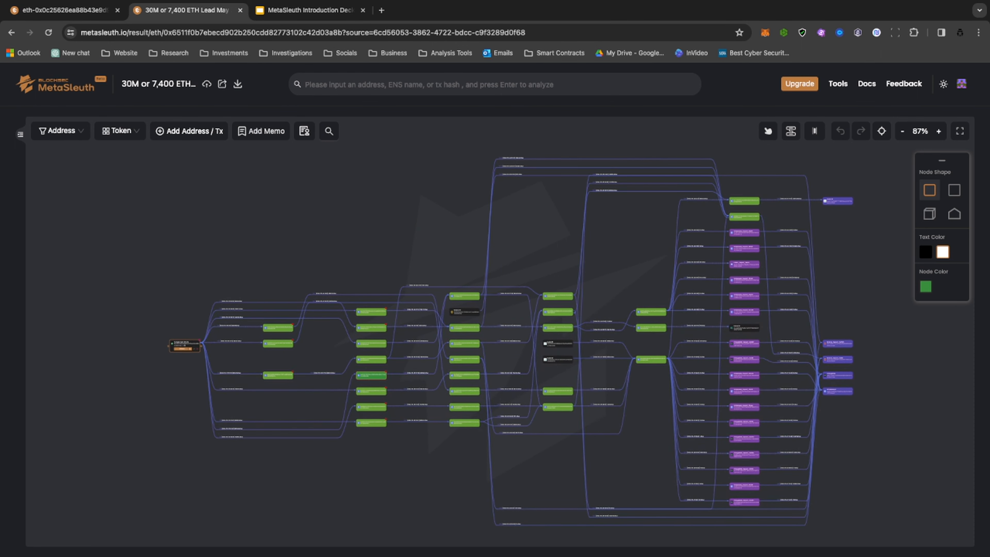
{"action": "scroll", "coordinate": [178, 343], "scroll_direction": "up", "scroll_amount": 5}
{"action": "scroll", "coordinate": [179, 342], "scroll_direction": "up", "scroll_amount": 2}
{"action": "scroll", "coordinate": [179, 343], "scroll_direction": "down", "scroll_amount": 8}
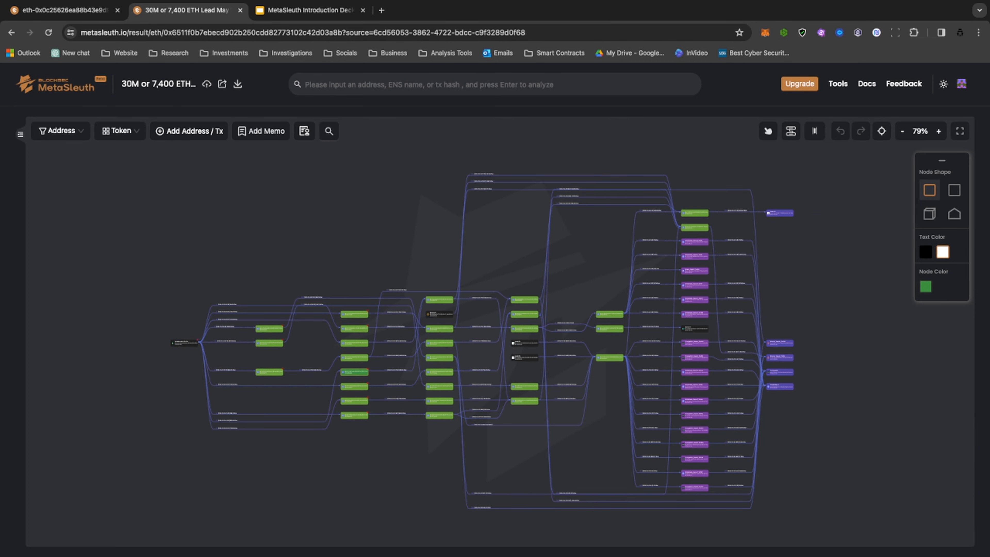
{"action": "scroll", "coordinate": [448, 349], "scroll_direction": "up", "scroll_amount": 3}
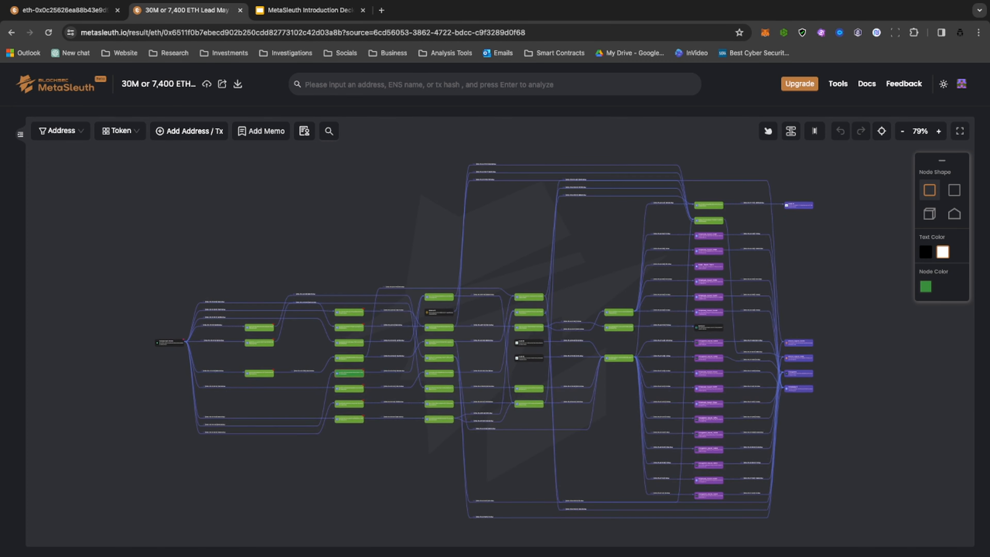
Inspect the intermediate addresses and the purple ChangeNOW, SimpleSwap and Binance deposit nodes up close in the saved graph.
{"action": "scroll", "coordinate": [458, 345], "scroll_direction": "up", "scroll_amount": 5}
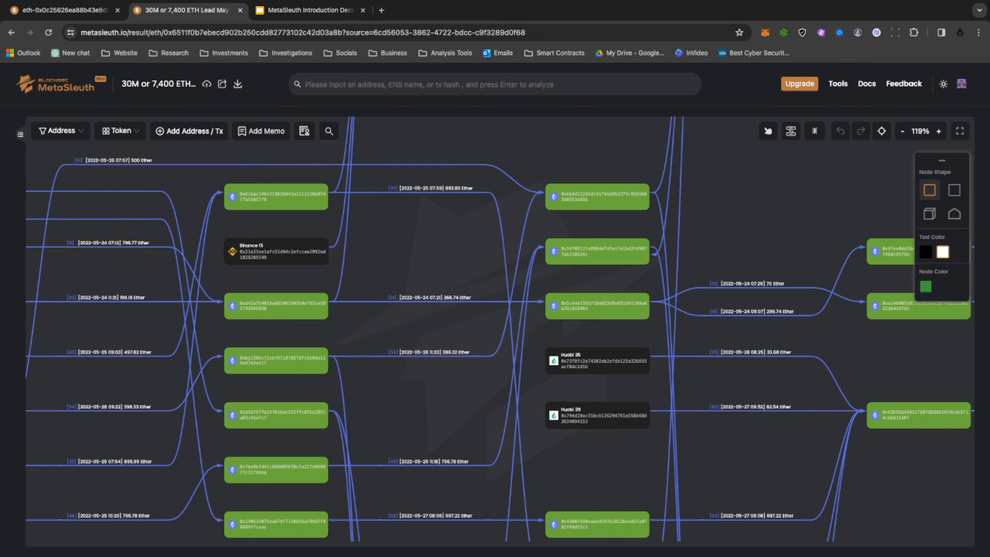
{"action": "left_click_drag", "start_coordinate": [626, 355], "coordinate": [201, 379]}
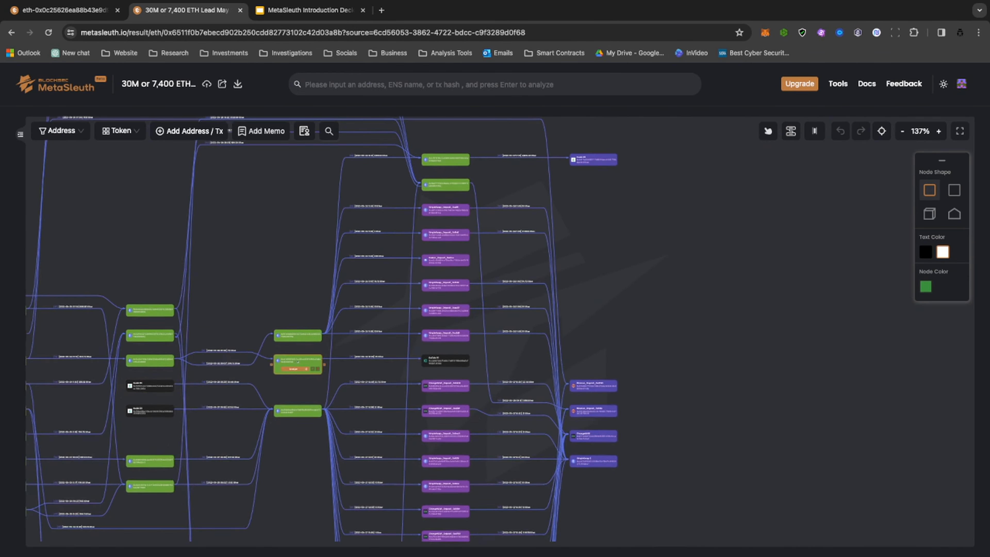
{"action": "scroll", "coordinate": [434, 275], "scroll_direction": "up", "scroll_amount": 5}
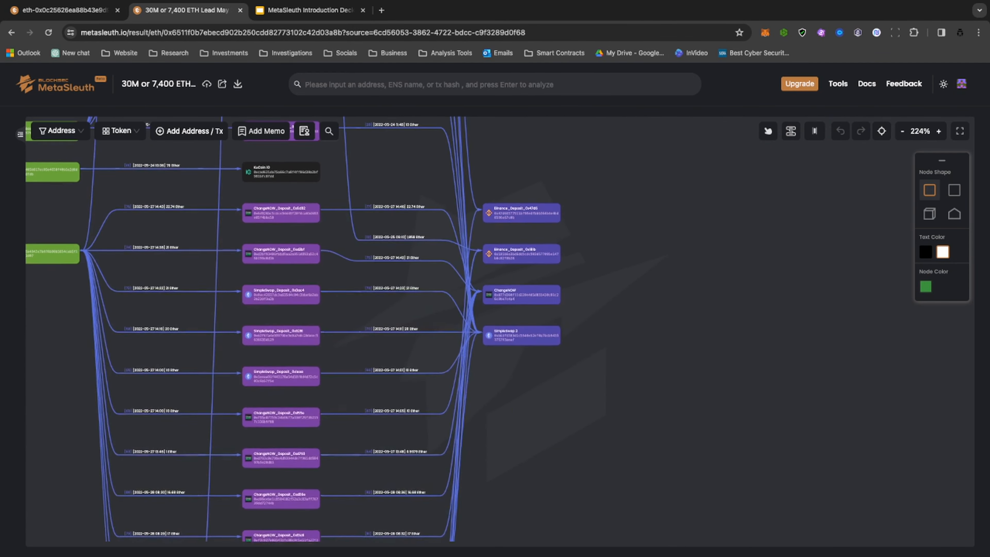